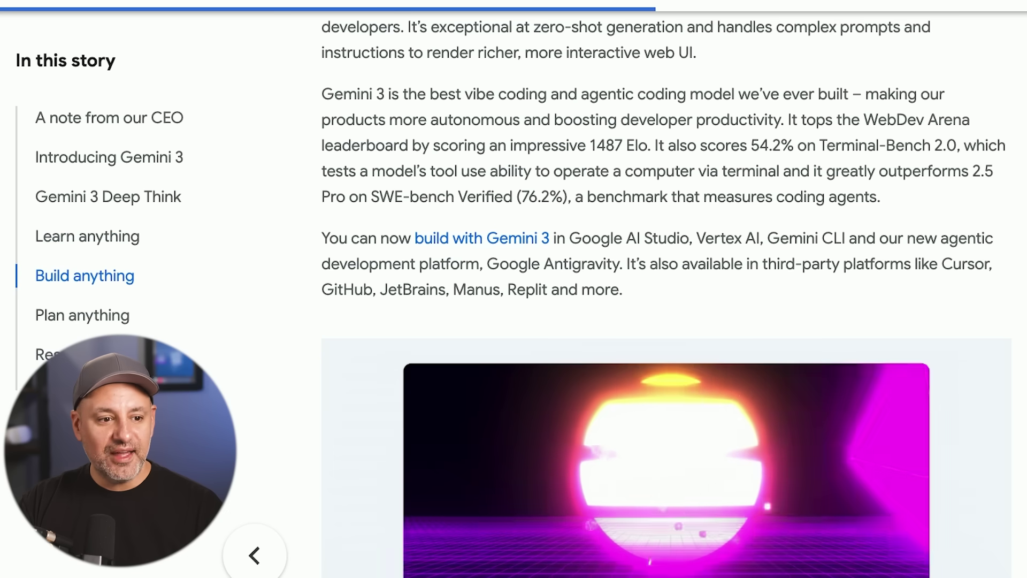
- Scroll down through the Gemini 3 announcement article on the Google Blog
{"action": "scroll", "coordinate": [615, 299], "scroll_direction": "down", "scroll_amount": 1}
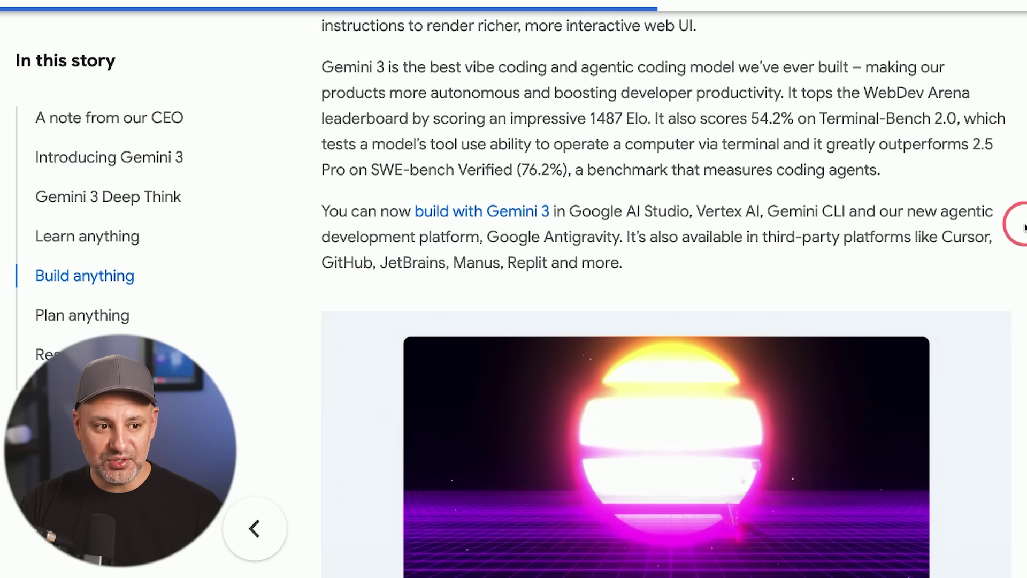
{"action": "scroll", "coordinate": [488, 222], "scroll_direction": "down", "scroll_amount": 1}
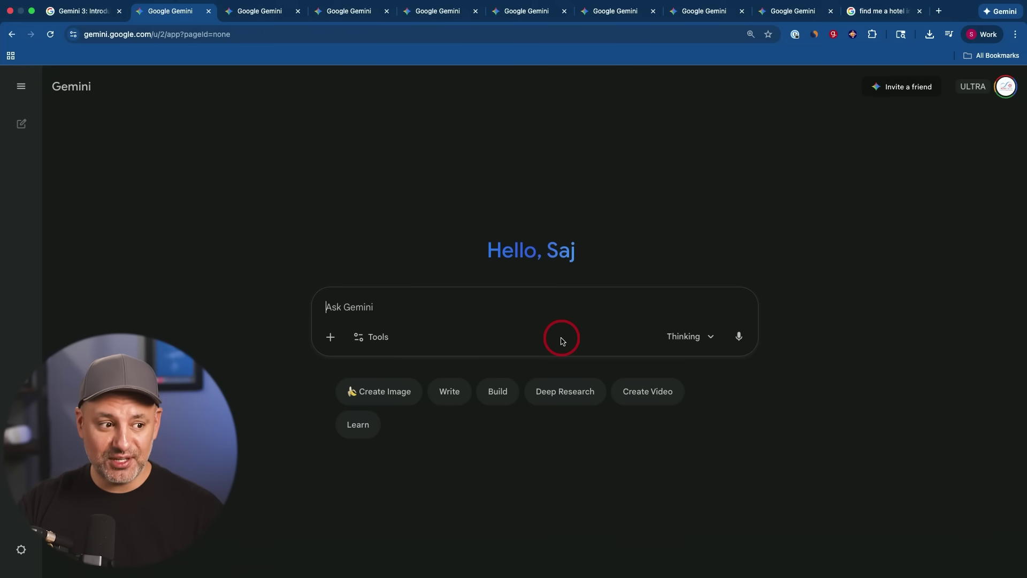
- Keep Thinking as the selected model and move to the 3D Spiral Galaxy chat tab
{"action": "left_click", "coordinate": [701, 336]}
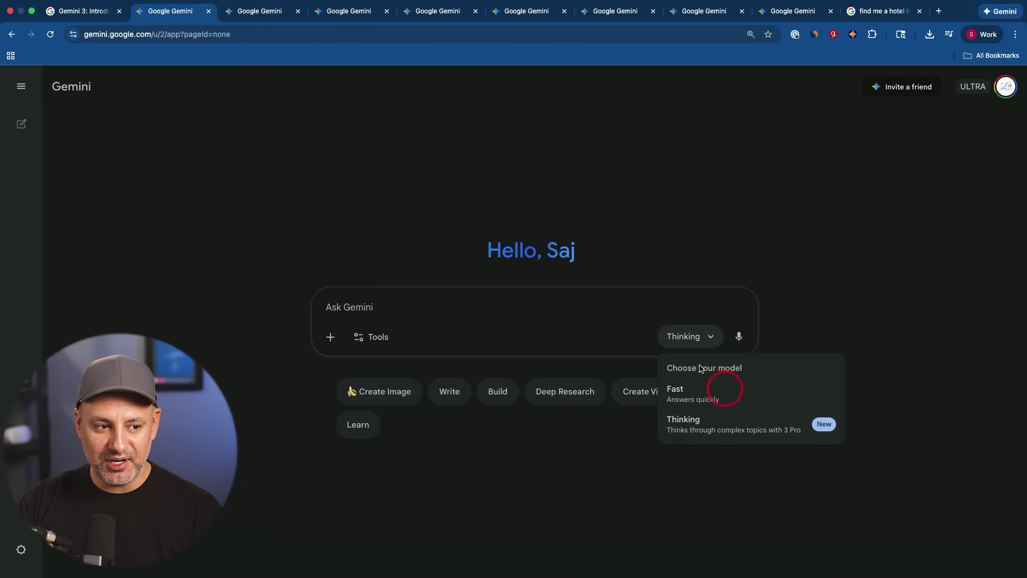
{"action": "left_click", "coordinate": [684, 341]}
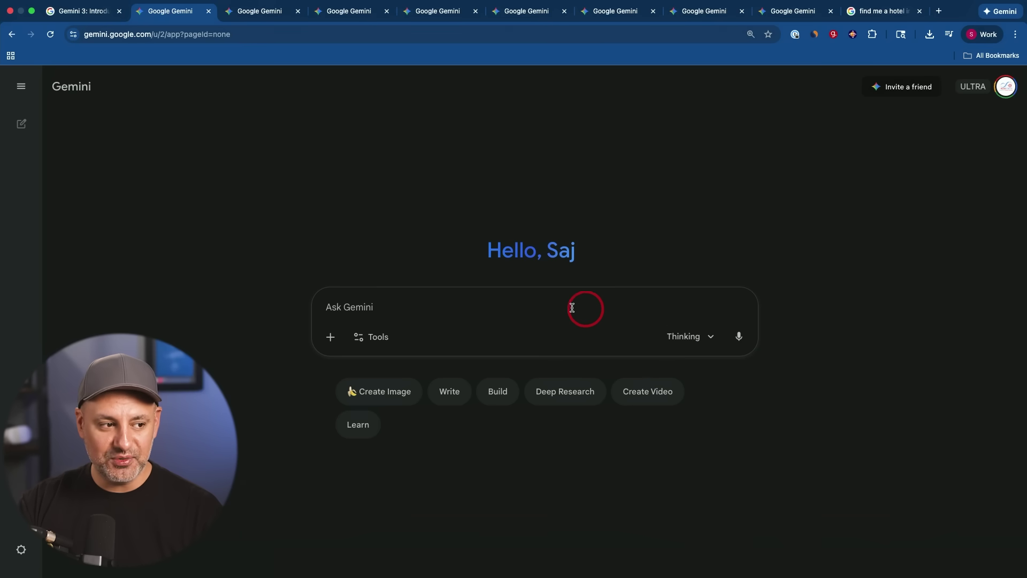
{"action": "key", "text": "ctrl+Tab"}
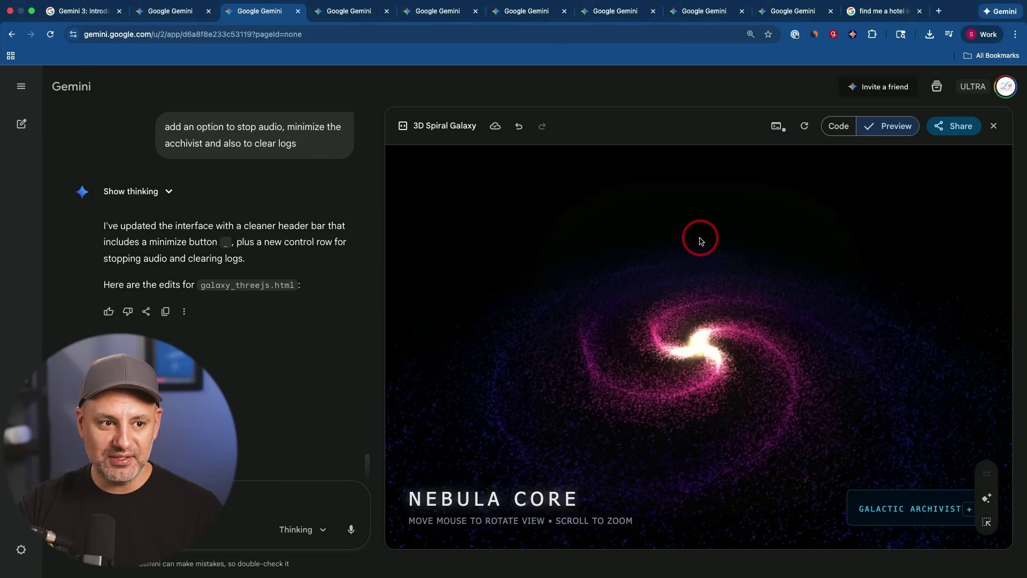
- Check the galaxy app's code, return to its preview, zoom, and run Analyze Sector in Galactic Archivist
{"action": "left_click", "coordinate": [839, 126]}
{"action": "scroll", "coordinate": [695, 262], "scroll_direction": "down", "scroll_amount": 15}
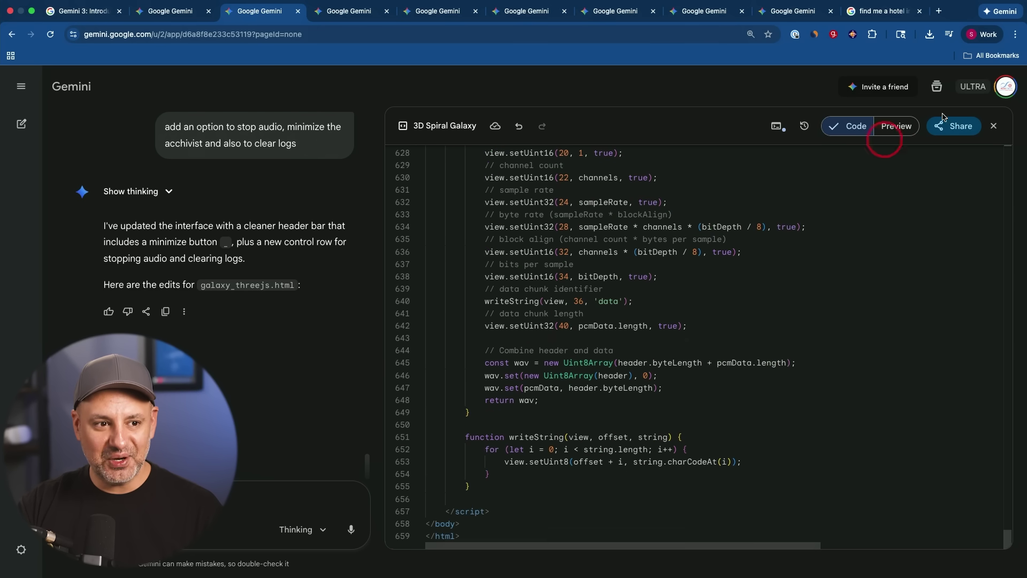
{"action": "left_click", "coordinate": [894, 126]}
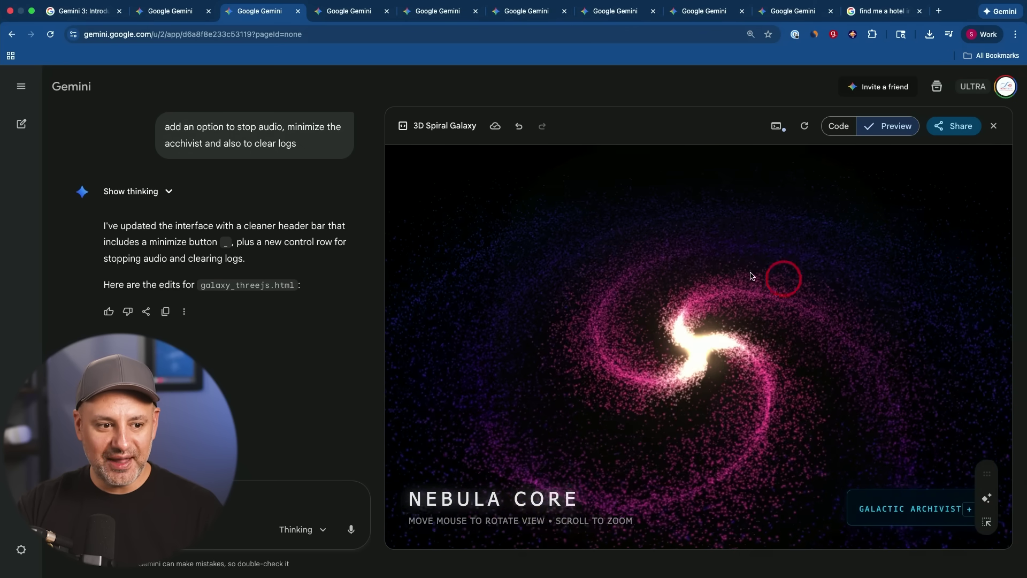
{"action": "scroll", "coordinate": [668, 299], "scroll_direction": "up", "scroll_amount": 3}
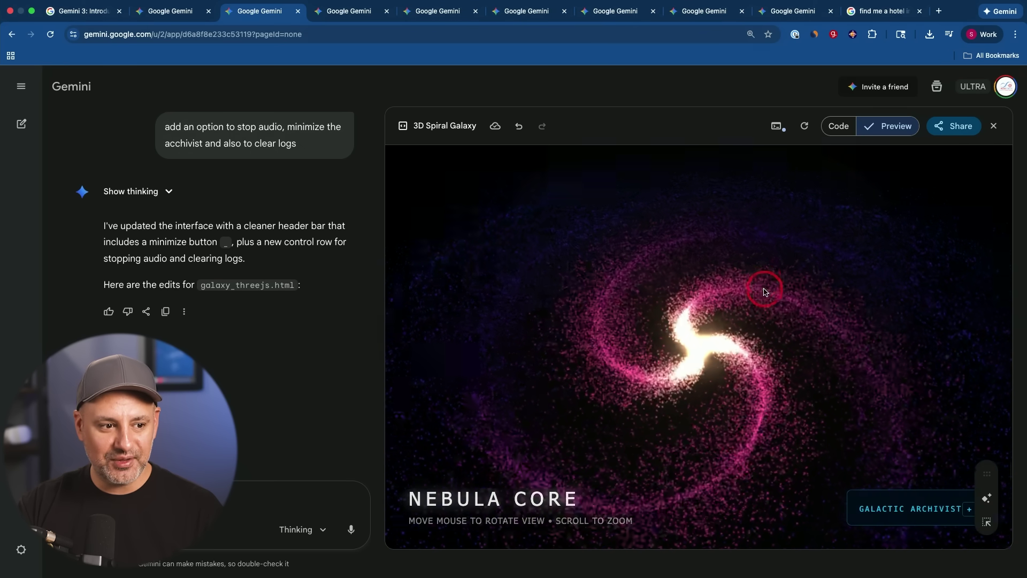
{"action": "scroll", "coordinate": [763, 292], "scroll_direction": "down", "scroll_amount": 3}
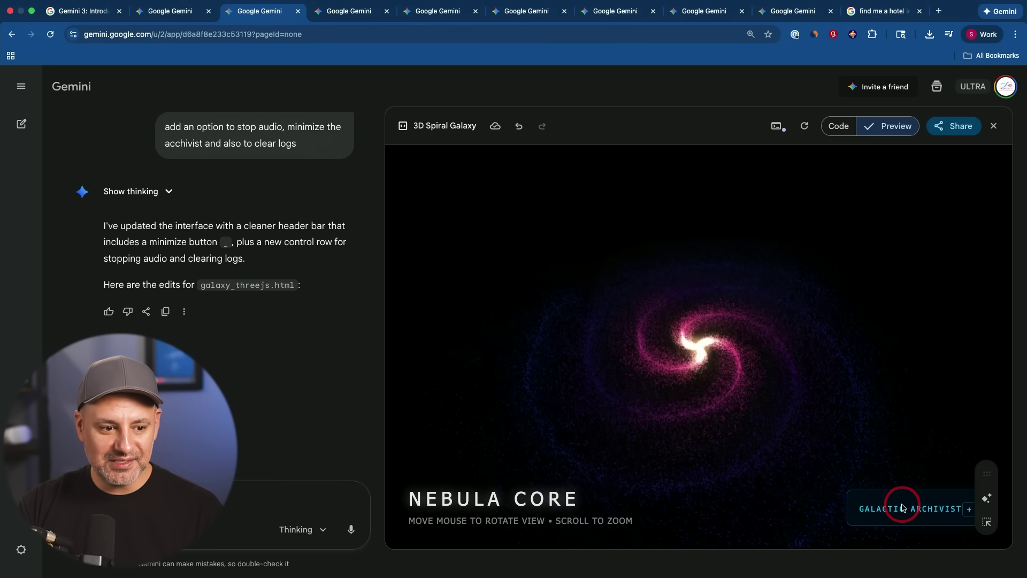
{"action": "left_click", "coordinate": [969, 509]}
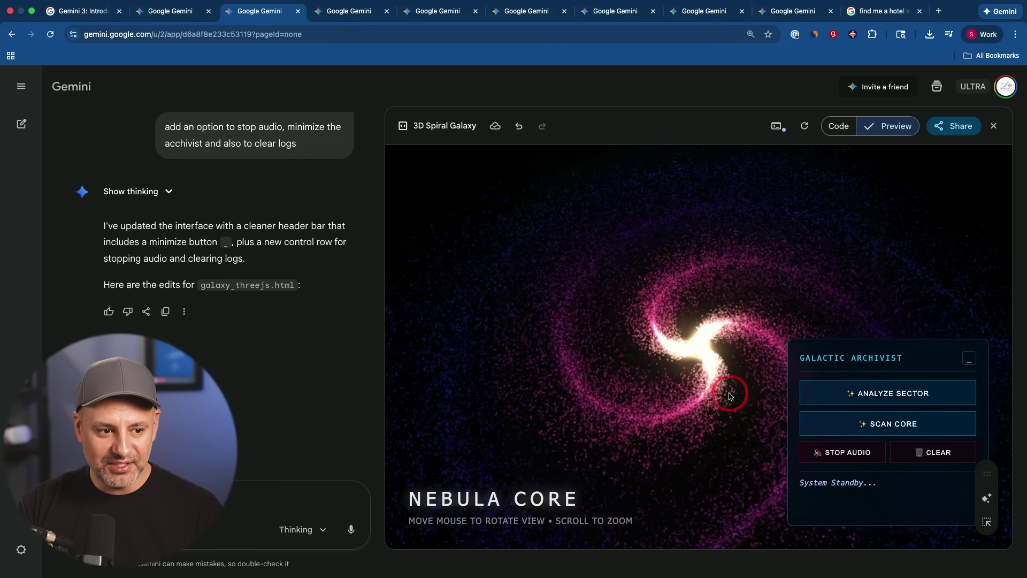
{"action": "left_click", "coordinate": [879, 393]}
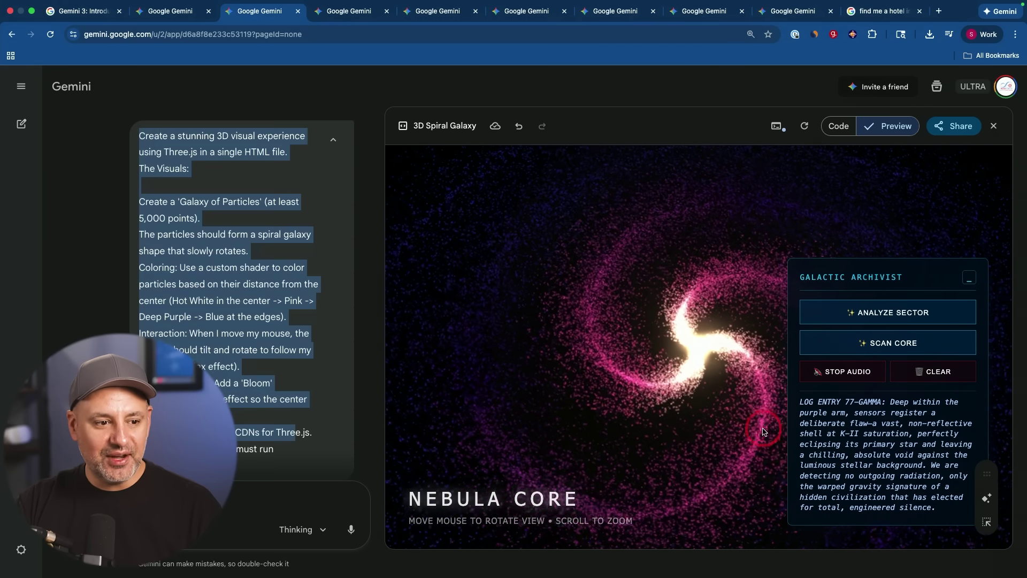
- Add Gemini features to gain a Deep Space Telescope, clear the log, and go to the mortgage dashboard
{"action": "left_click", "coordinate": [988, 502]}
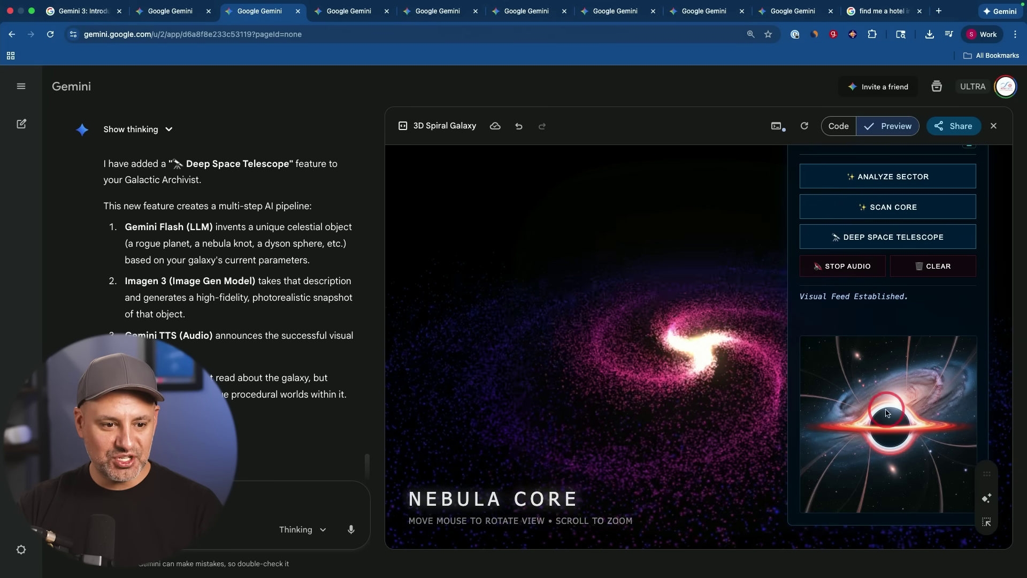
{"action": "left_click", "coordinate": [938, 266]}
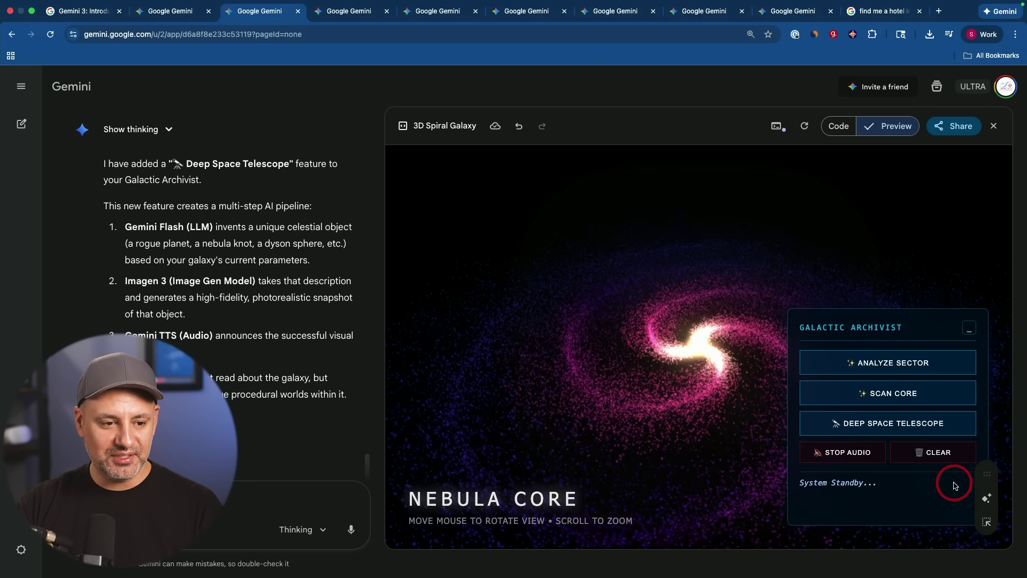
{"action": "key", "text": "ctrl+Tab"}
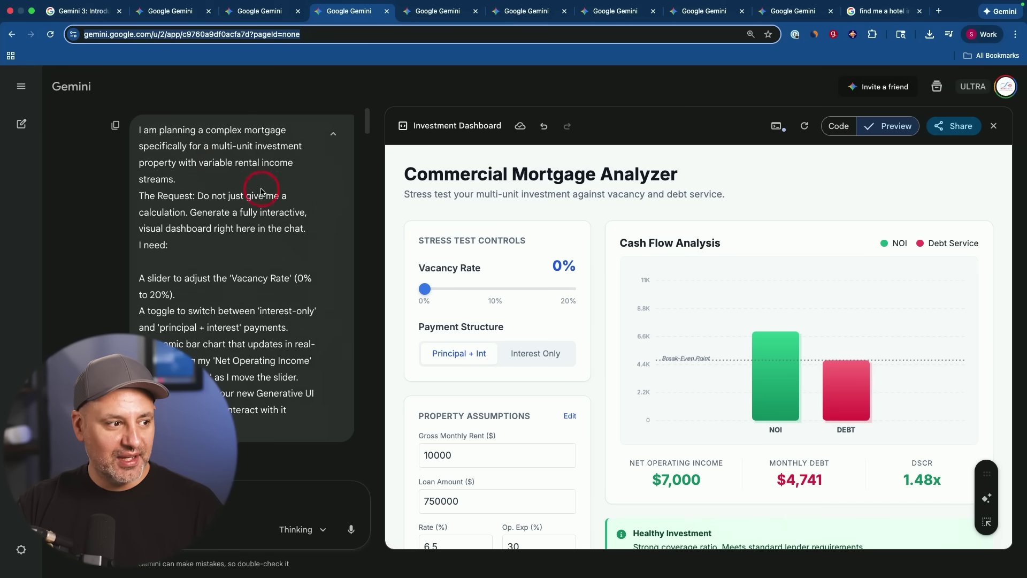
- Drag the Vacancy Rate slider up and back down to see its effect on NOI
{"action": "scroll", "coordinate": [236, 224], "scroll_direction": "down", "scroll_amount": 2}
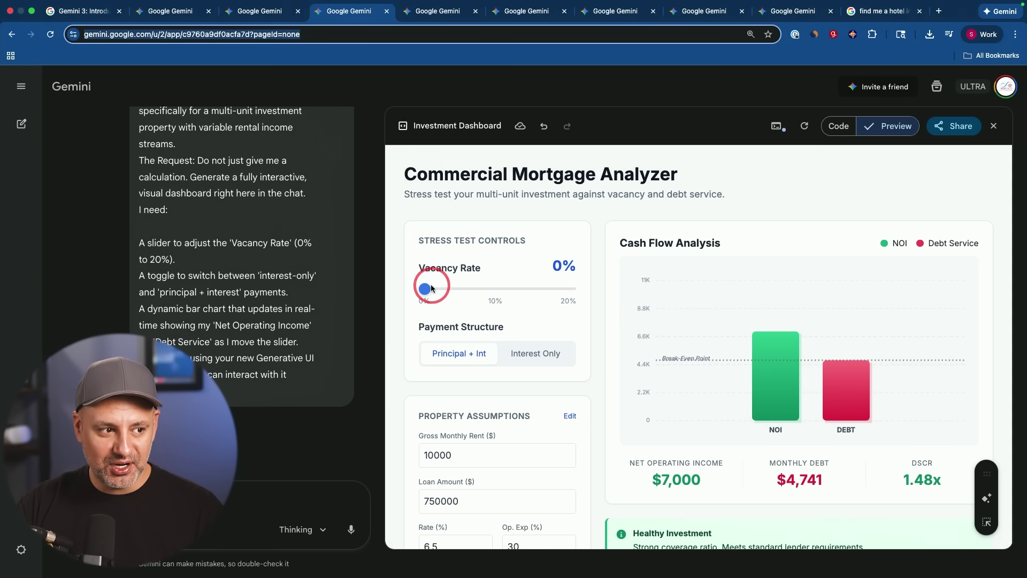
{"action": "left_click_drag", "start_coordinate": [422, 287], "coordinate": [585, 294]}
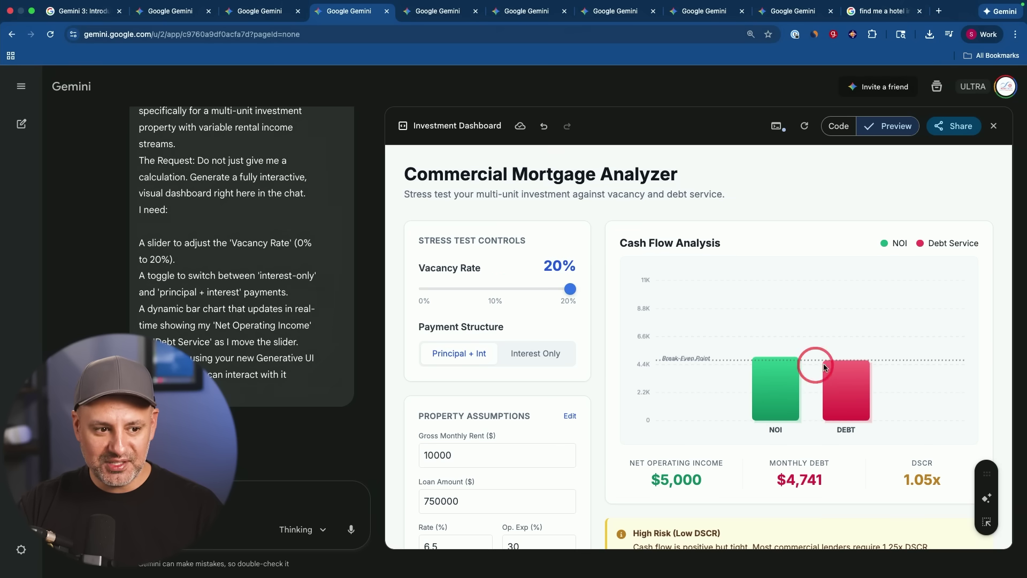
{"action": "mouse_move", "coordinate": [570, 289]}
{"action": "left_mouse_down"}
{"action": "mouse_move", "coordinate": [449, 291]}
{"action": "mouse_move", "coordinate": [454, 303]}
{"action": "mouse_move", "coordinate": [435, 289]}
{"action": "mouse_move", "coordinate": [574, 290]}
{"action": "mouse_move", "coordinate": [446, 289]}
{"action": "mouse_move", "coordinate": [508, 289]}
{"action": "mouse_move", "coordinate": [491, 288]}
{"action": "left_mouse_up"}
- Toggle payments to Interest Only and back to Principal + Int, reviewing the 1.29x DSCR memo
{"action": "left_click", "coordinate": [550, 360]}
{"action": "left_click", "coordinate": [468, 310]}
{"action": "left_click", "coordinate": [461, 357]}
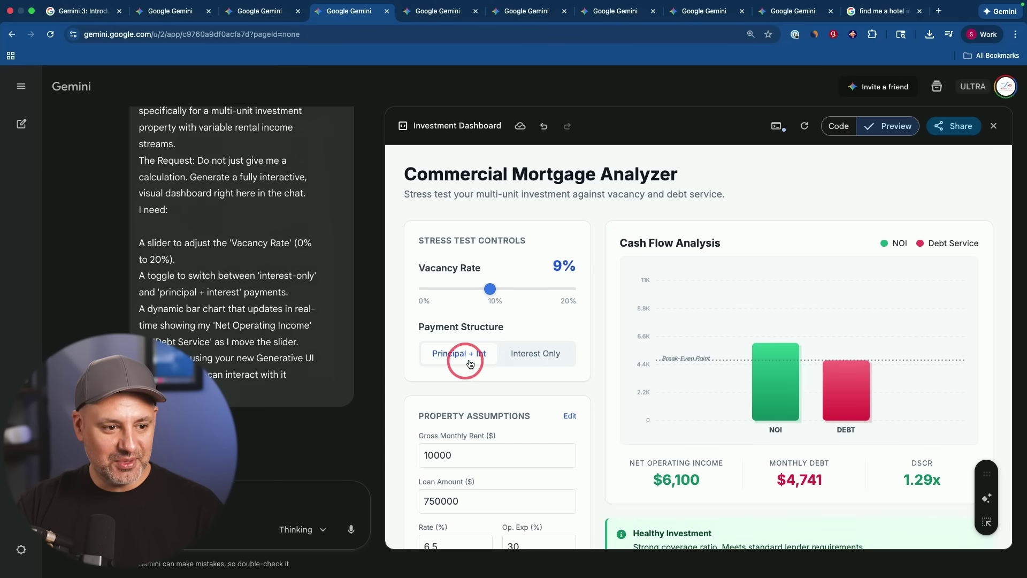
{"action": "scroll", "coordinate": [663, 339], "scroll_direction": "down", "scroll_amount": 1}
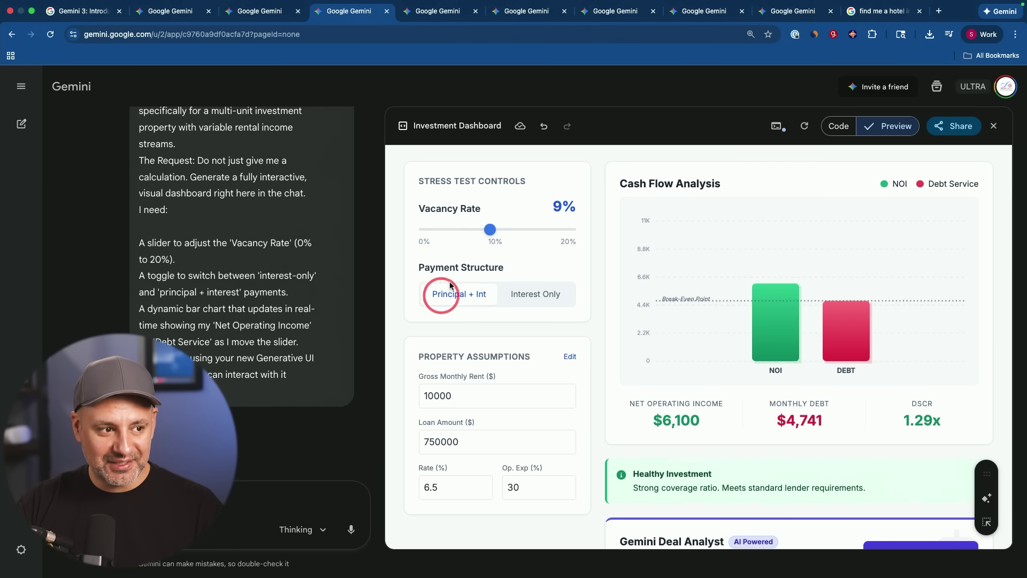
{"action": "scroll", "coordinate": [612, 264], "scroll_direction": "up", "scroll_amount": 1}
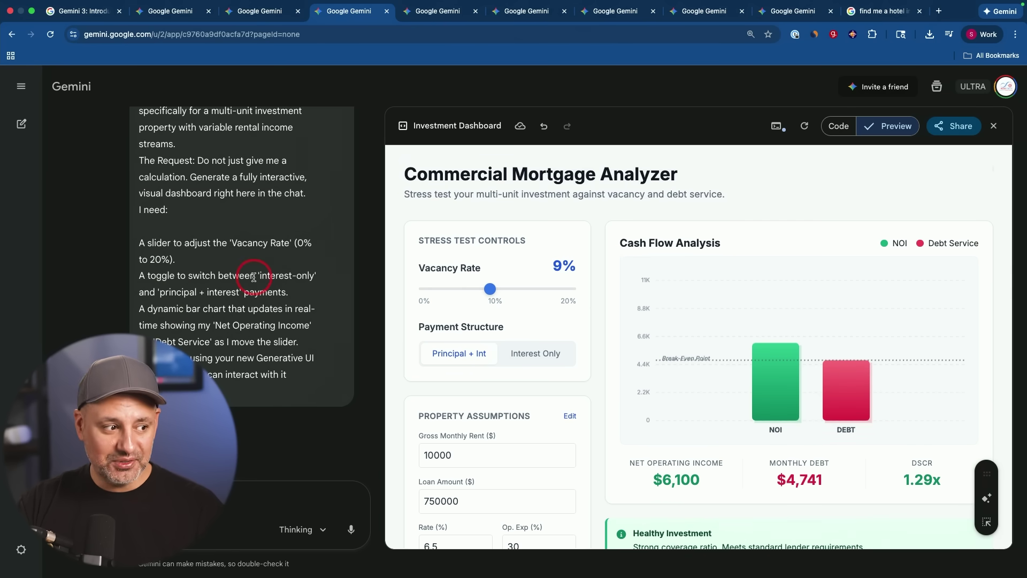
{"action": "scroll", "coordinate": [265, 275], "scroll_direction": "down", "scroll_amount": 1}
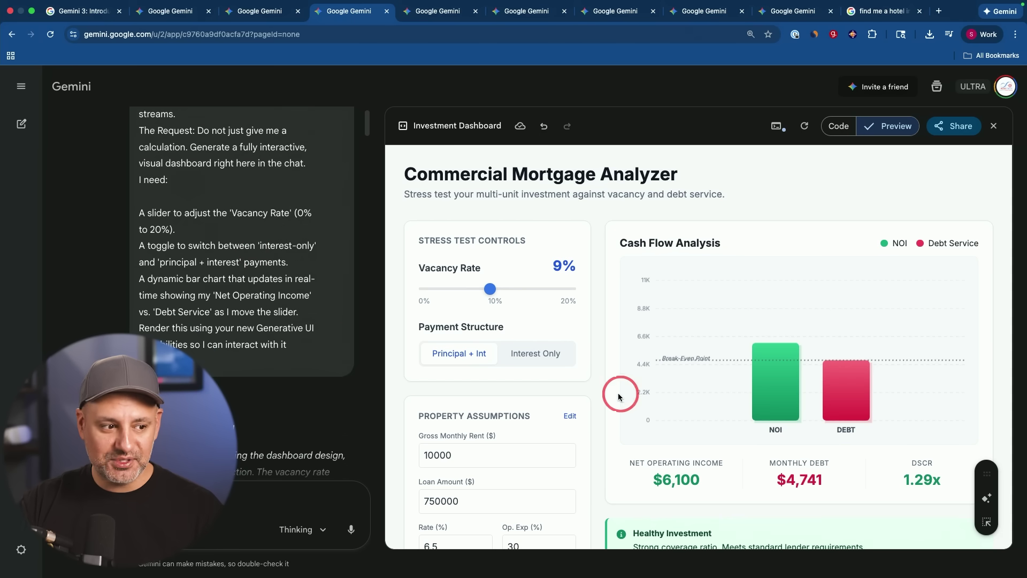
{"action": "scroll", "coordinate": [573, 401], "scroll_direction": "down", "scroll_amount": 1}
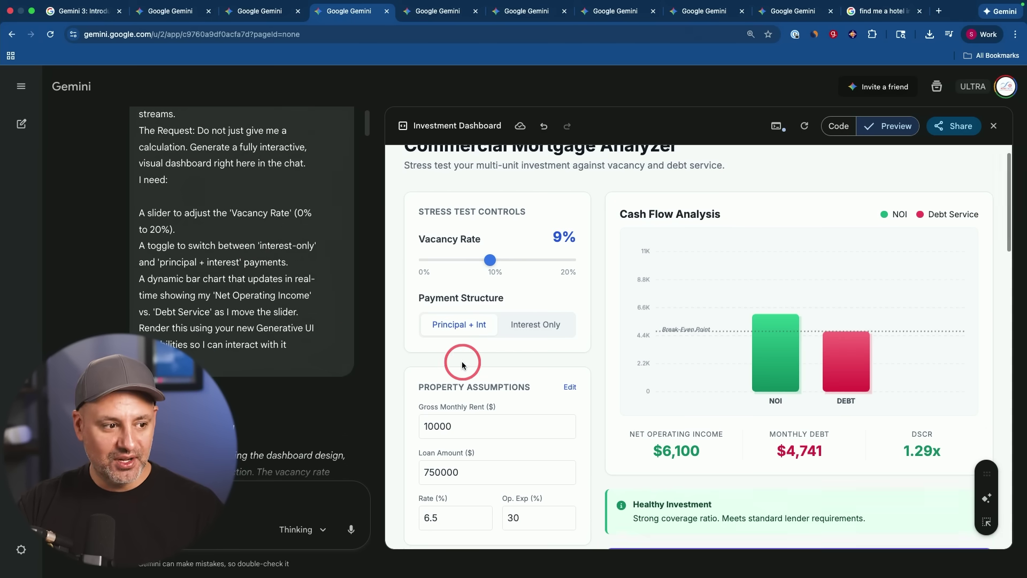
{"action": "scroll", "coordinate": [482, 393], "scroll_direction": "up", "scroll_amount": 1}
{"action": "scroll", "coordinate": [482, 396], "scroll_direction": "down", "scroll_amount": 1}
{"action": "scroll", "coordinate": [683, 427], "scroll_direction": "down", "scroll_amount": 1}
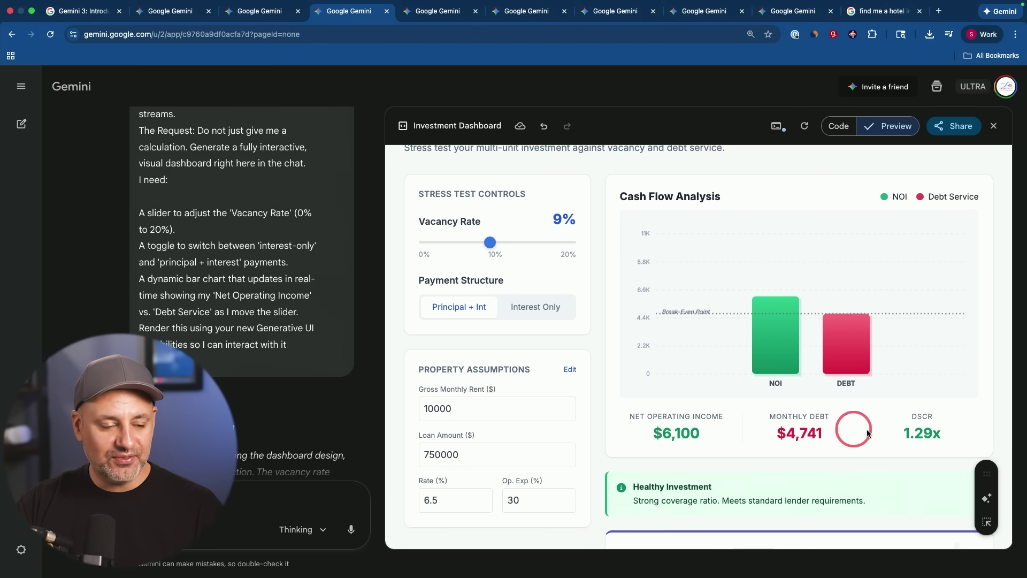
{"action": "scroll", "coordinate": [866, 428], "scroll_direction": "down", "scroll_amount": 5}
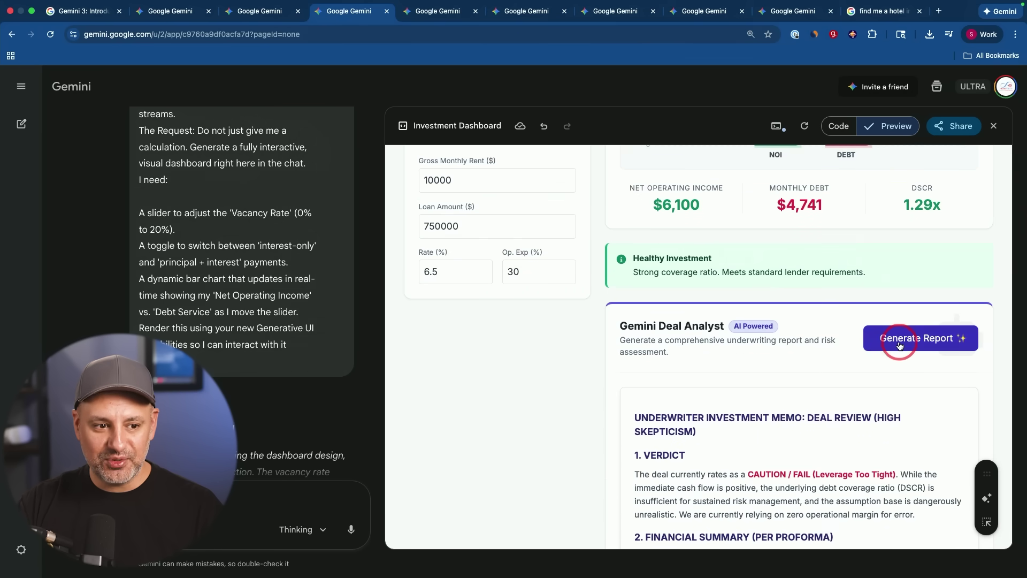
- Return the Commercial Mortgage Analyzer to its top and show its Share and Copy contents options
{"action": "scroll", "coordinate": [758, 343], "scroll_direction": "down", "scroll_amount": 3}
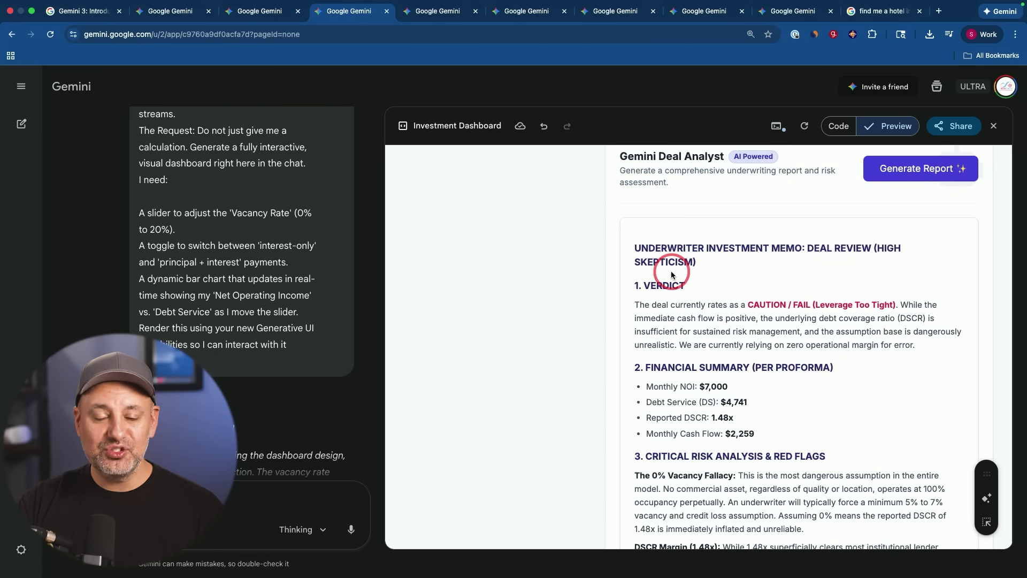
{"action": "scroll", "coordinate": [696, 283], "scroll_direction": "up", "scroll_amount": 5}
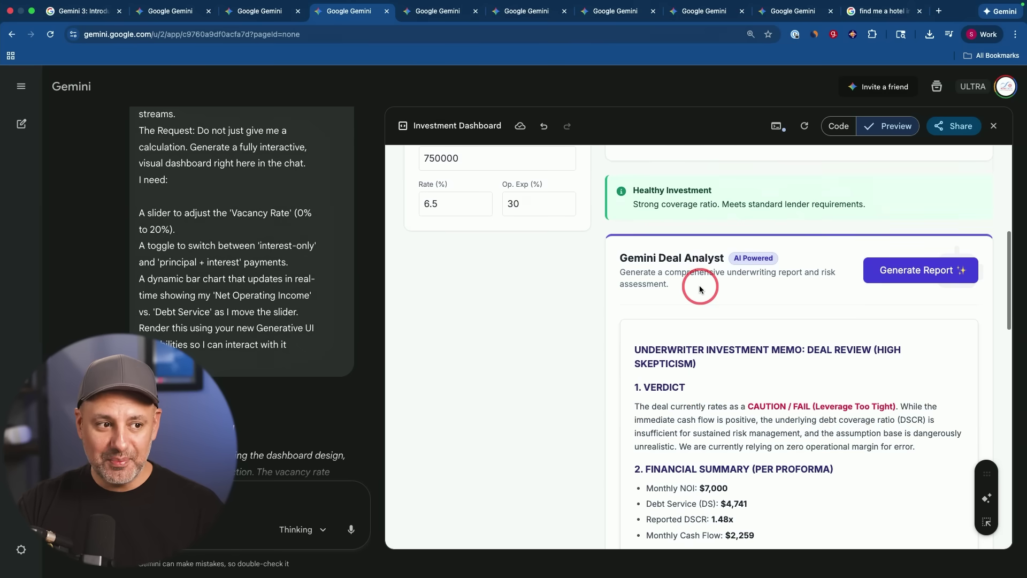
{"action": "scroll", "coordinate": [701, 286], "scroll_direction": "up", "scroll_amount": 3}
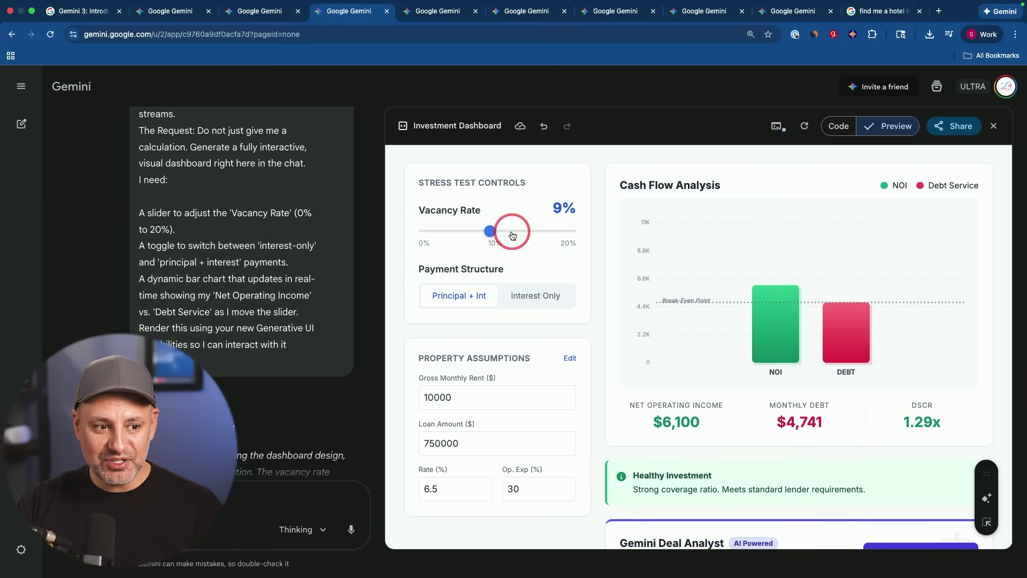
{"action": "scroll", "coordinate": [822, 349], "scroll_direction": "down", "scroll_amount": 7}
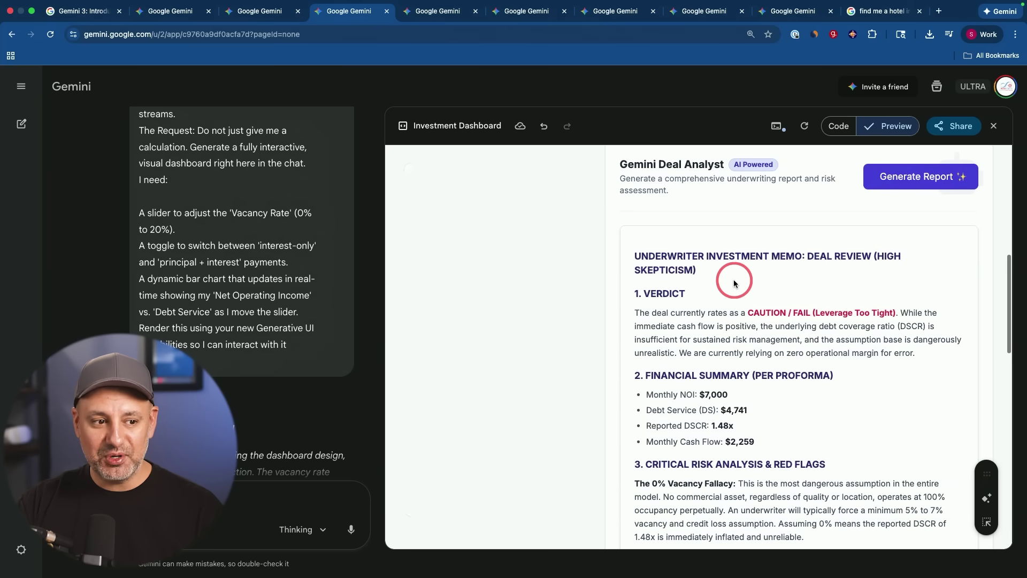
{"action": "scroll", "coordinate": [850, 303], "scroll_direction": "down", "scroll_amount": 1}
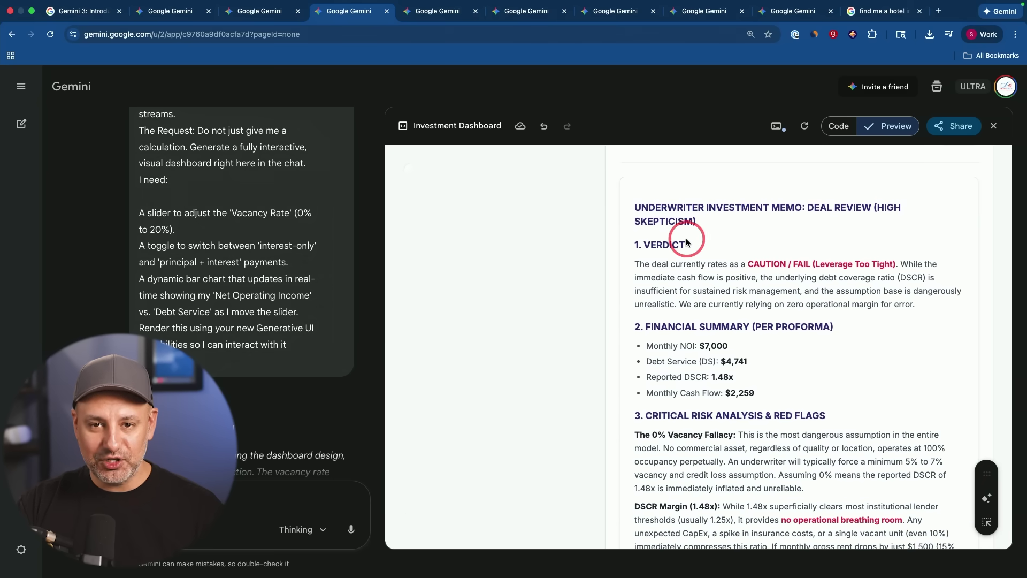
{"action": "scroll", "coordinate": [835, 272], "scroll_direction": "down", "scroll_amount": 2}
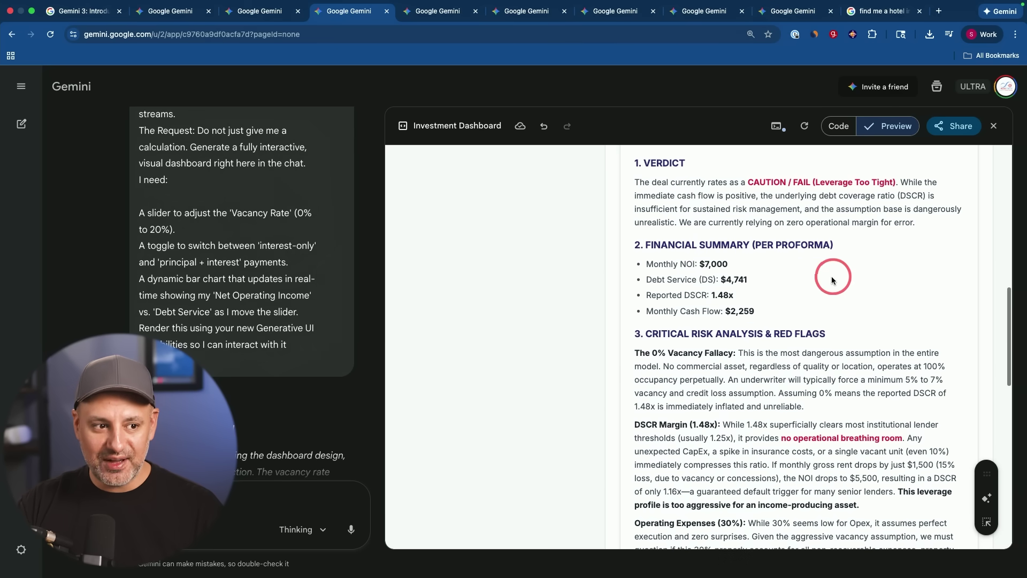
{"action": "scroll", "coordinate": [787, 278], "scroll_direction": "down", "scroll_amount": 10}
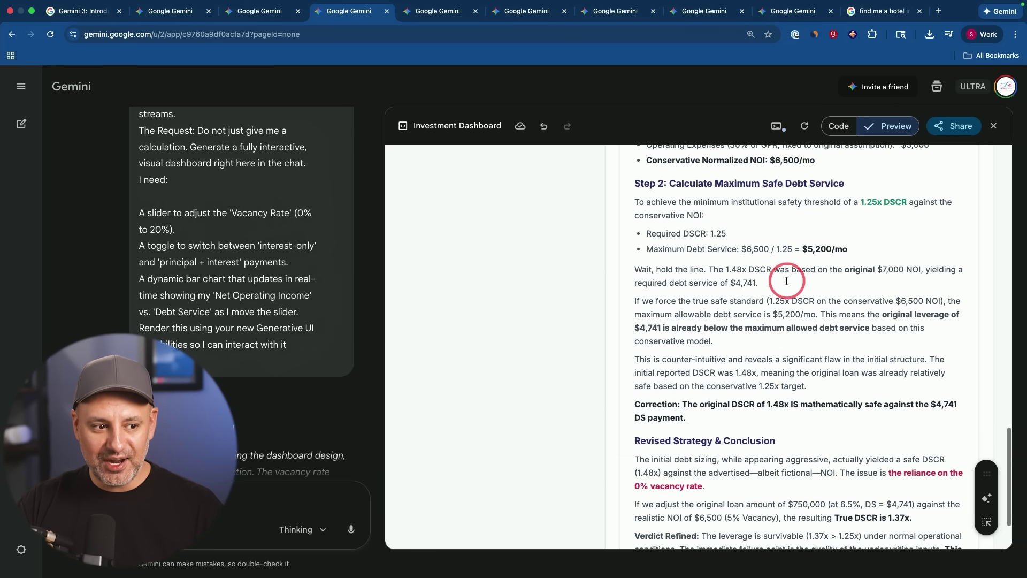
{"action": "scroll", "coordinate": [786, 281], "scroll_direction": "up", "scroll_amount": 15}
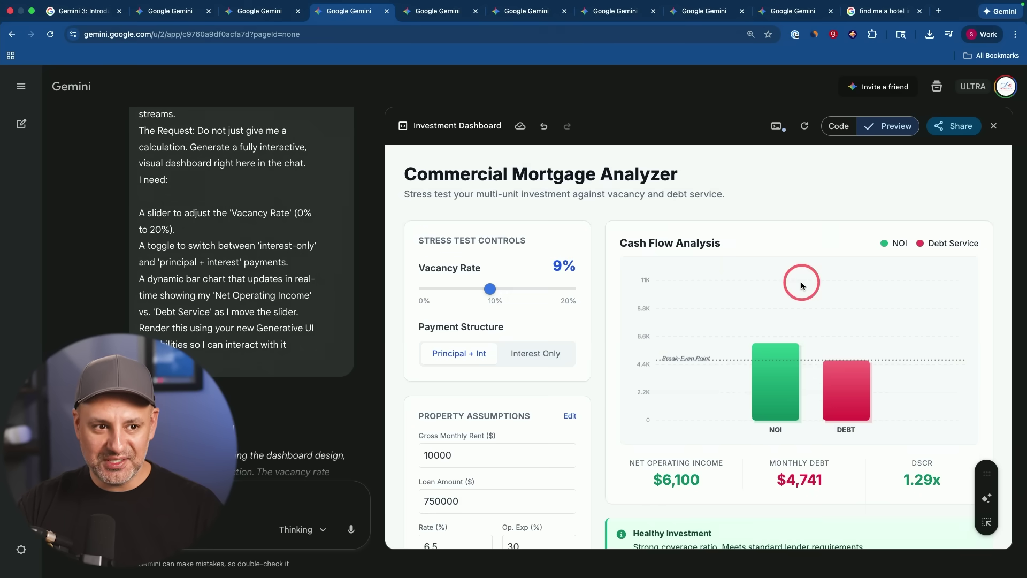
{"action": "left_click", "coordinate": [961, 126]}
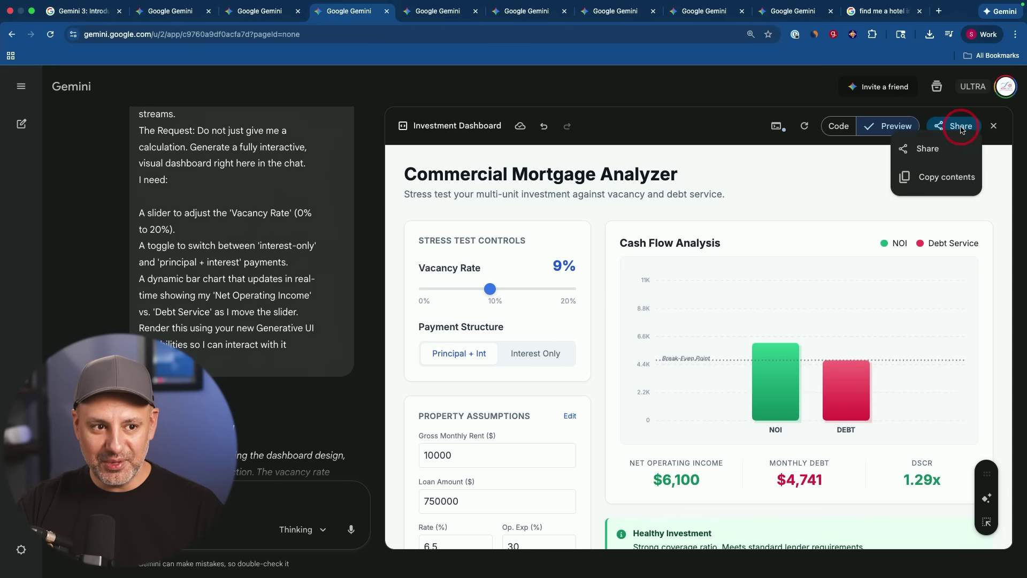
- Close the dashboard's sharing options without sharing
{"action": "left_click", "coordinate": [954, 128]}
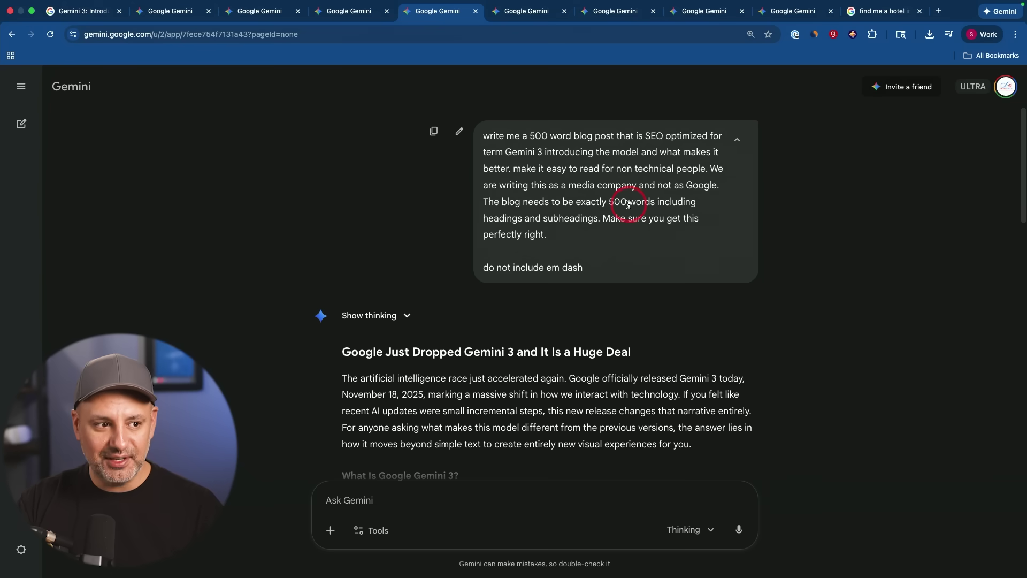
{"action": "left_click_drag", "start_coordinate": [486, 267], "coordinate": [615, 268]}
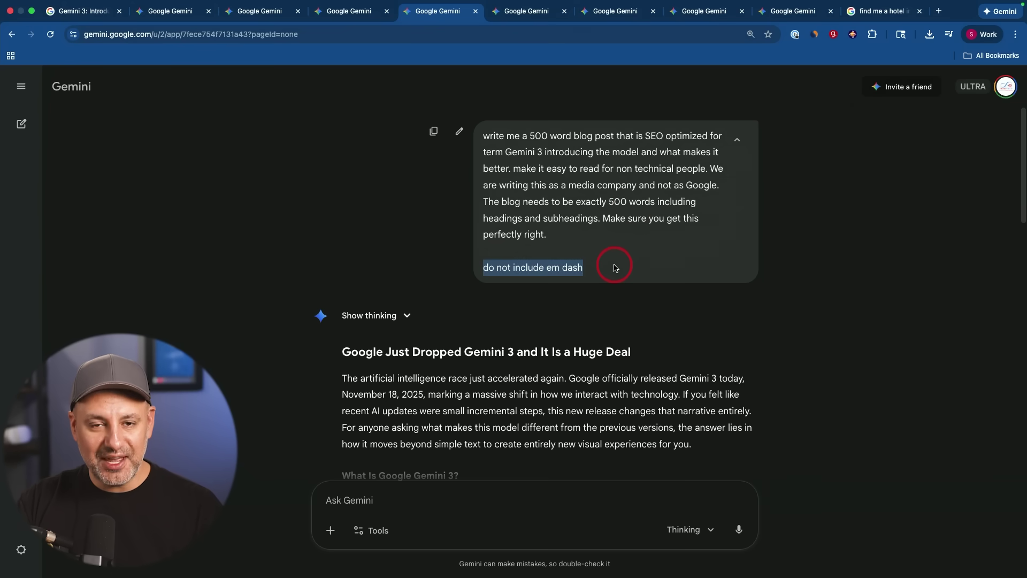
{"action": "left_click", "coordinate": [615, 267]}
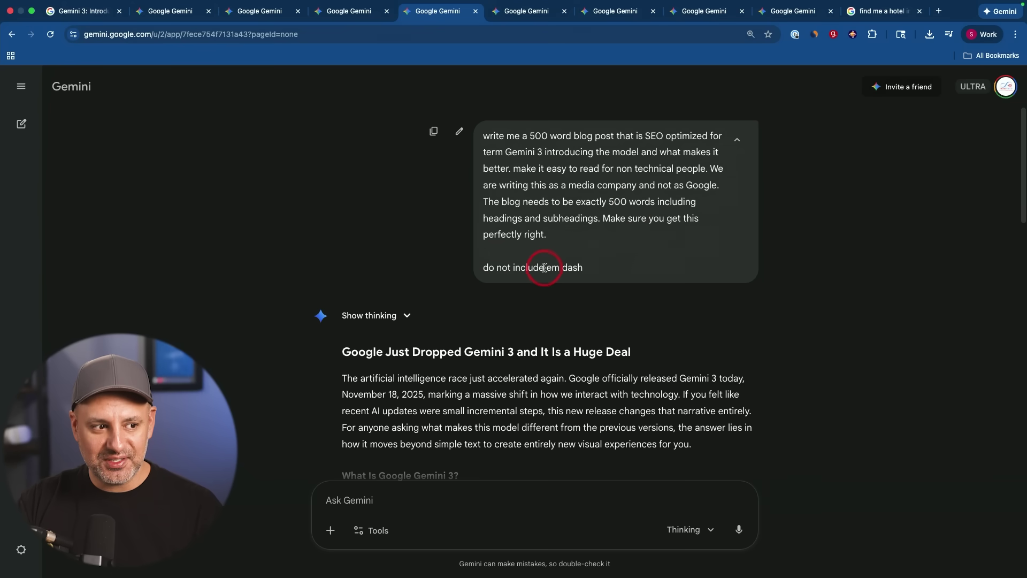
{"action": "left_click_drag", "start_coordinate": [546, 266], "coordinate": [590, 269]}
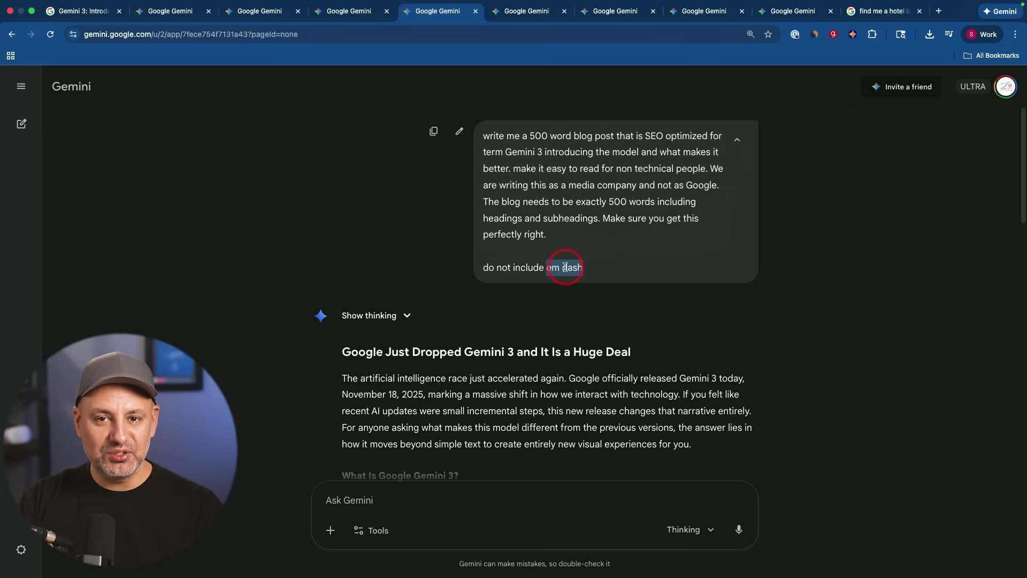
{"action": "left_click", "coordinate": [582, 287]}
{"action": "scroll", "coordinate": [562, 248], "scroll_direction": "down", "scroll_amount": 3}
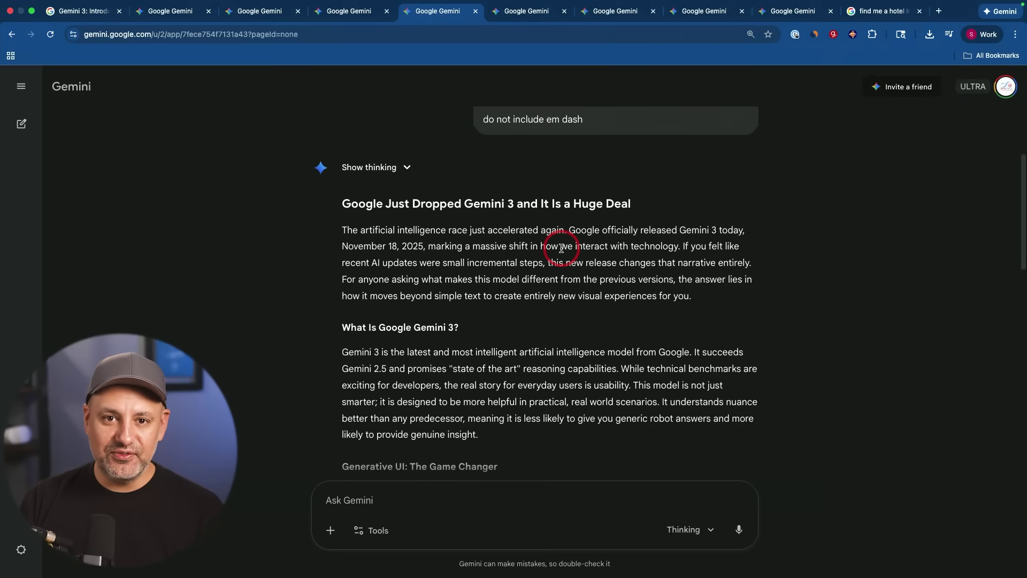
{"action": "scroll", "coordinate": [561, 248], "scroll_direction": "up", "scroll_amount": 3}
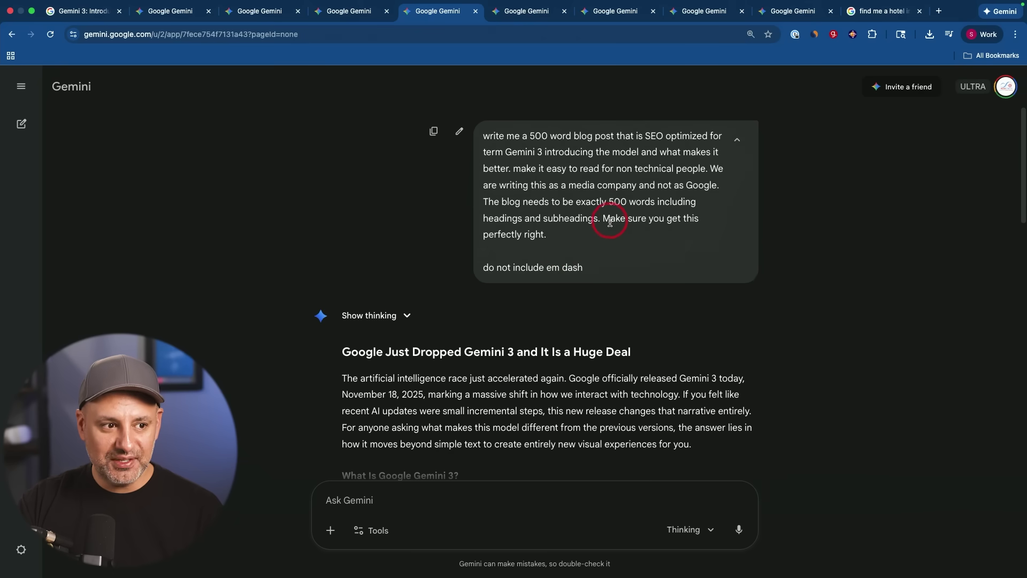
{"action": "scroll", "coordinate": [611, 229], "scroll_direction": "down", "scroll_amount": 1}
{"action": "scroll", "coordinate": [582, 224], "scroll_direction": "down", "scroll_amount": 3}
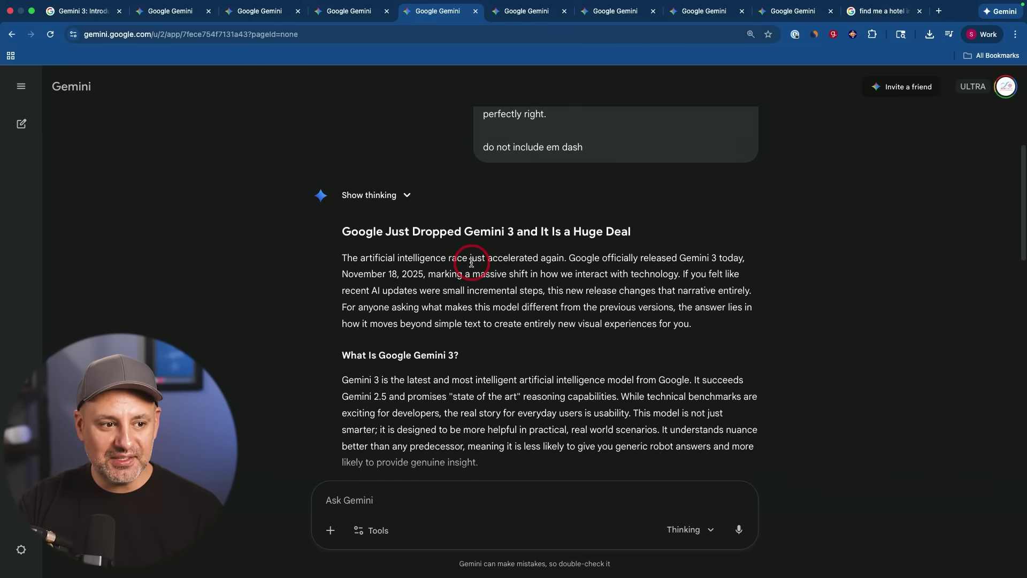
{"action": "scroll", "coordinate": [481, 262], "scroll_direction": "down", "scroll_amount": 1}
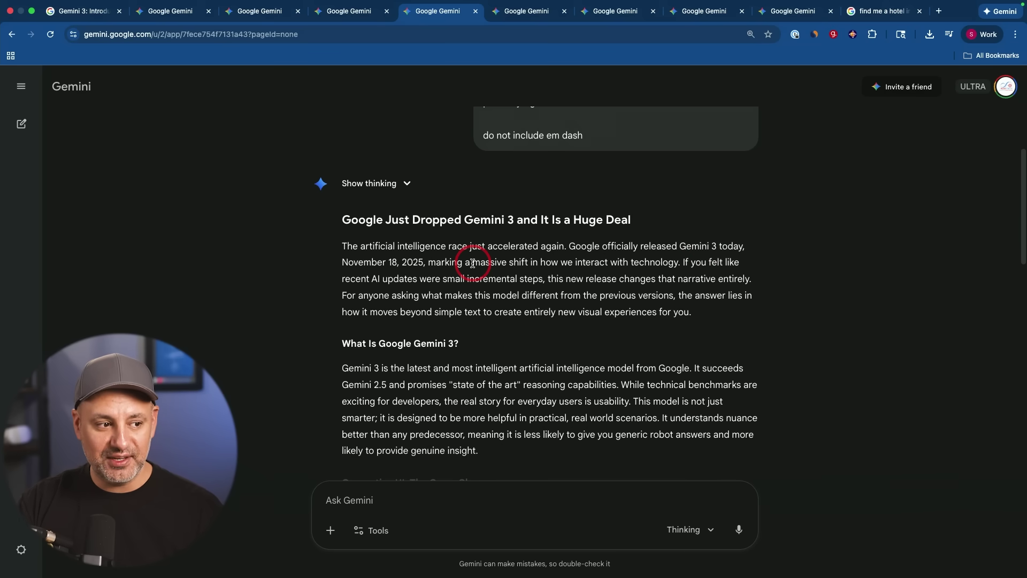
{"action": "scroll", "coordinate": [473, 264], "scroll_direction": "down", "scroll_amount": 5}
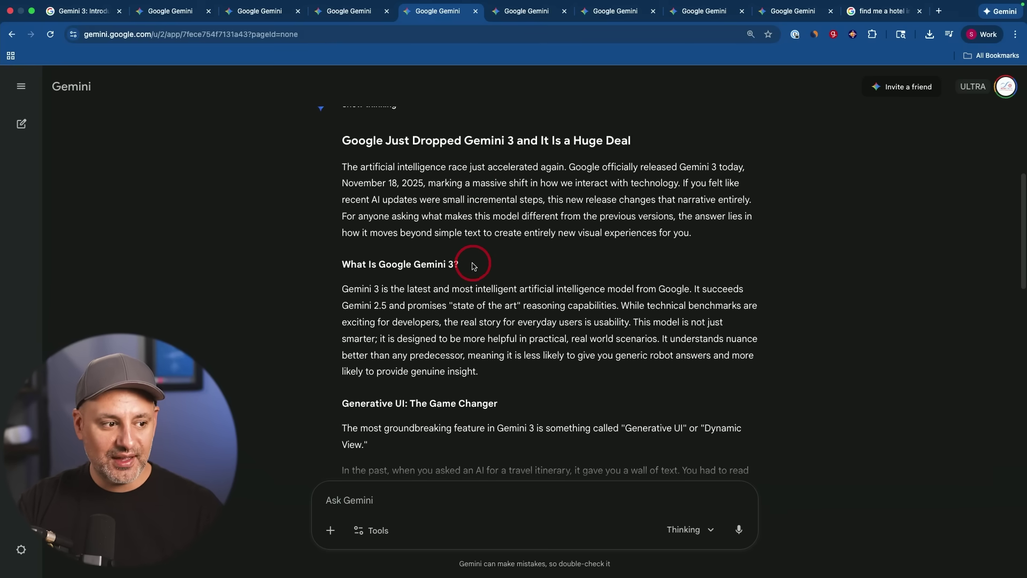
{"action": "scroll", "coordinate": [473, 264], "scroll_direction": "down", "scroll_amount": 15}
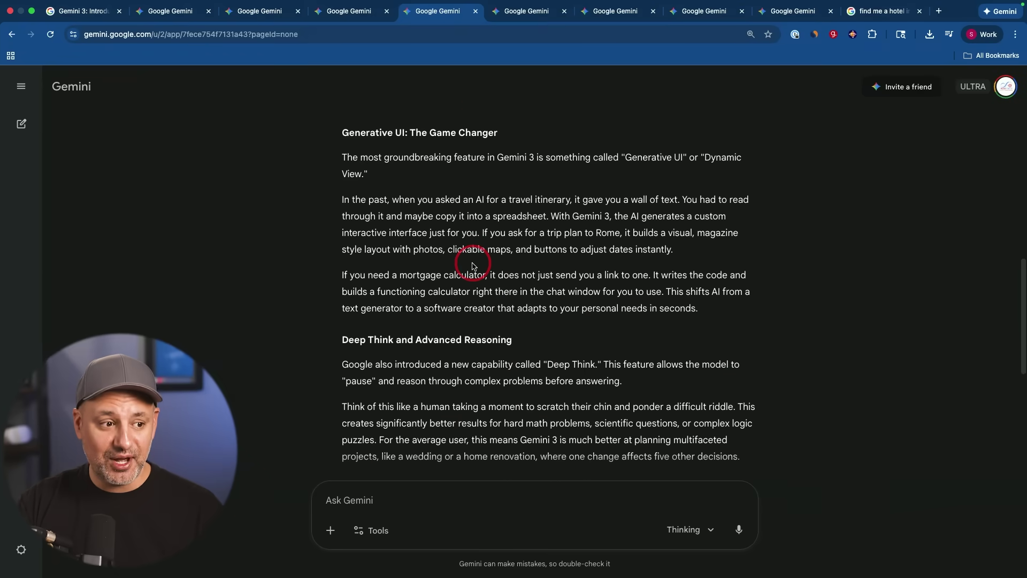
{"action": "scroll", "coordinate": [473, 264], "scroll_direction": "down", "scroll_amount": 4}
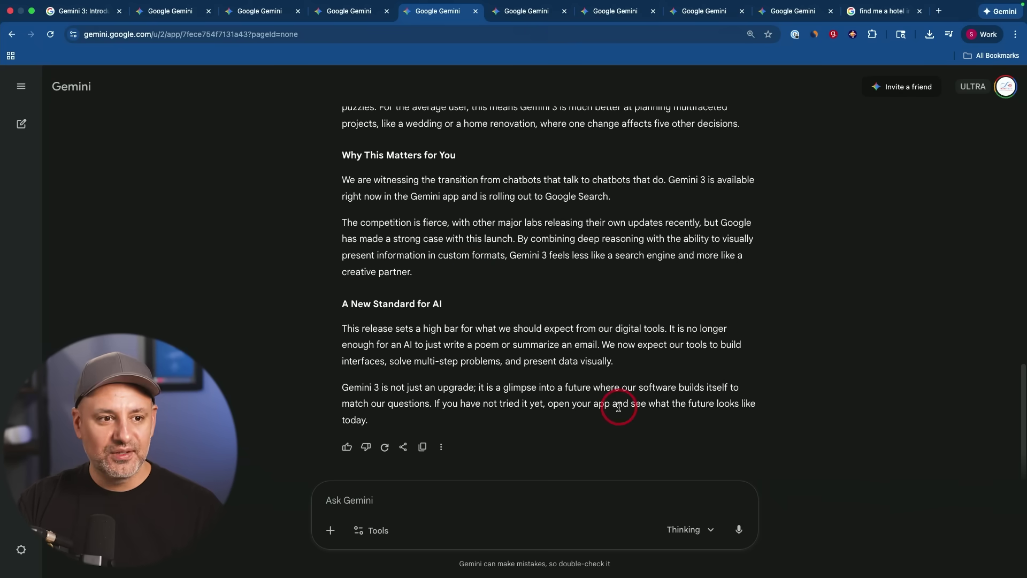
{"action": "scroll", "coordinate": [619, 408], "scroll_direction": "up", "scroll_amount": 20}
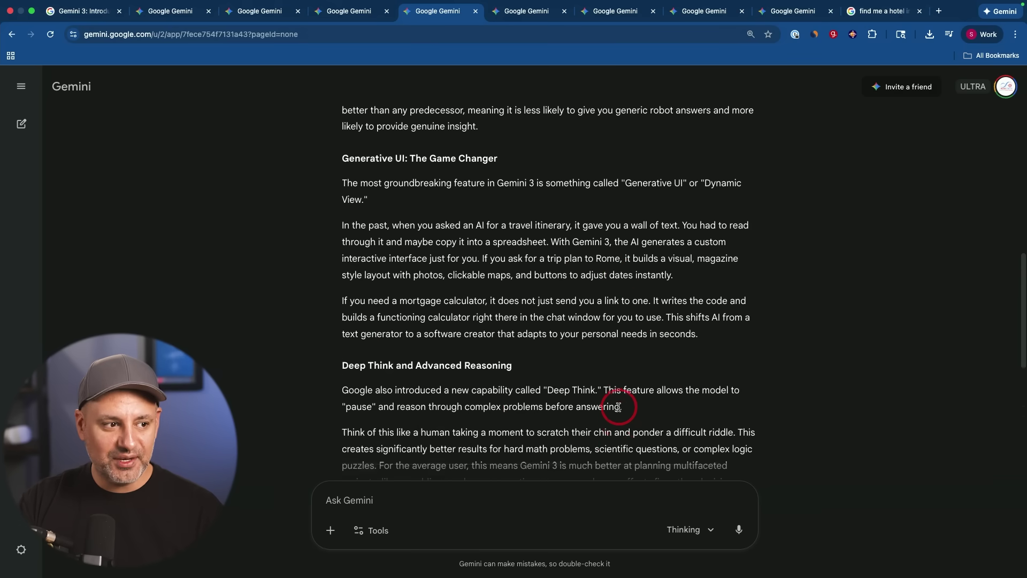
{"action": "scroll", "coordinate": [619, 409], "scroll_direction": "up", "scroll_amount": 3}
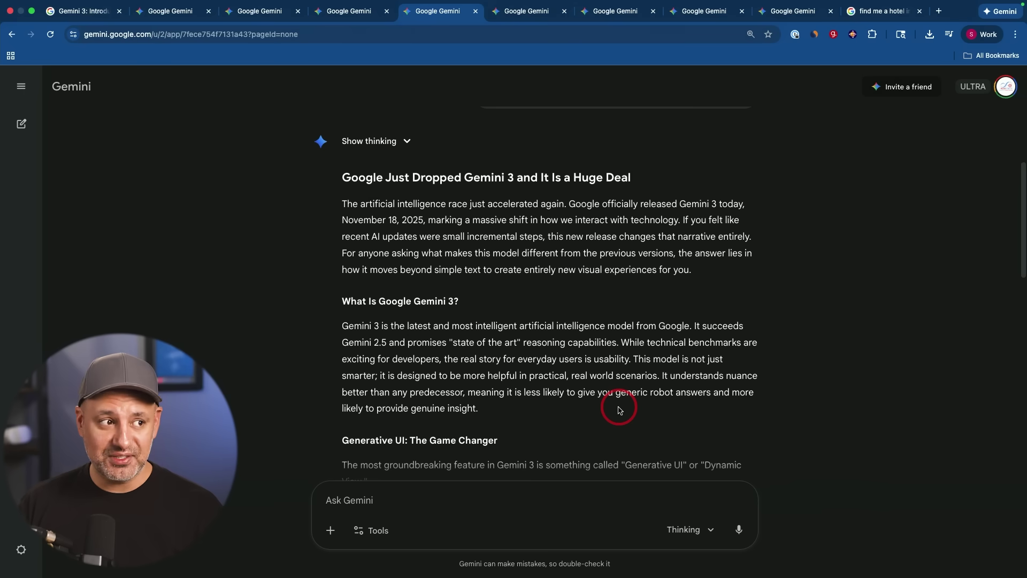
{"action": "scroll", "coordinate": [619, 410], "scroll_direction": "down", "scroll_amount": 1}
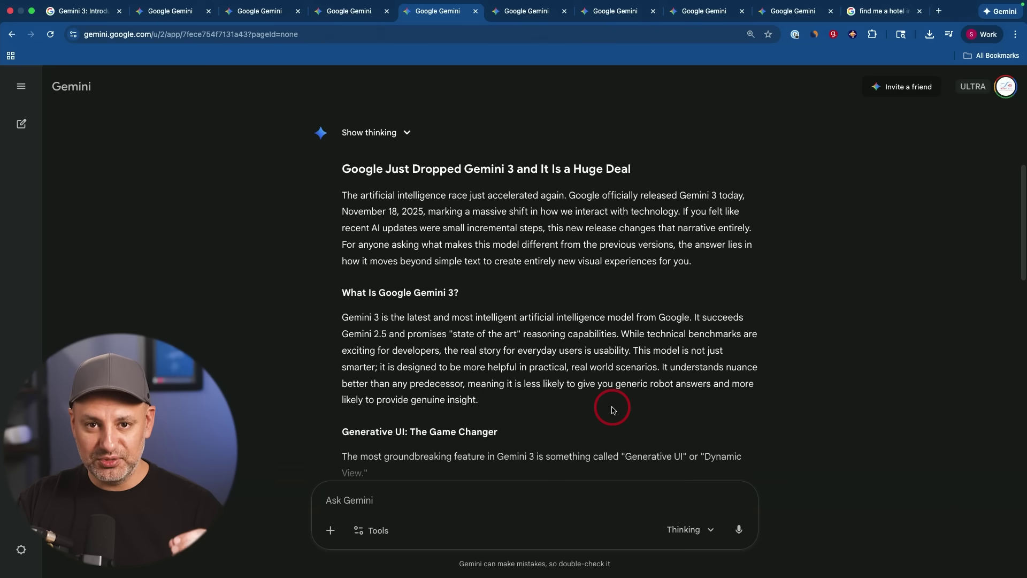
{"action": "scroll", "coordinate": [567, 395], "scroll_direction": "down", "scroll_amount": 1}
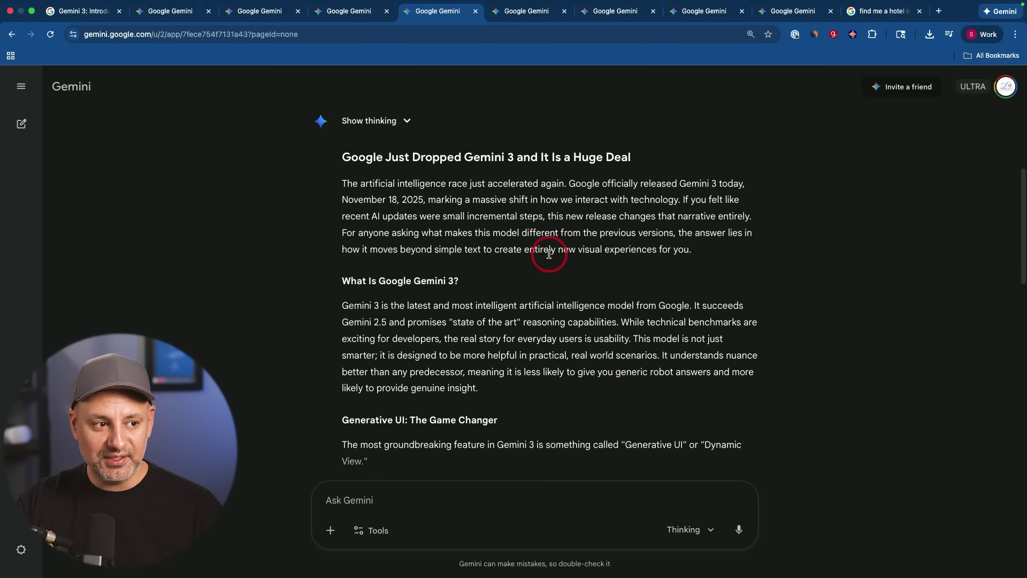
{"action": "scroll", "coordinate": [548, 254], "scroll_direction": "down", "scroll_amount": 1}
{"action": "key", "text": "ctrl+Tab"}
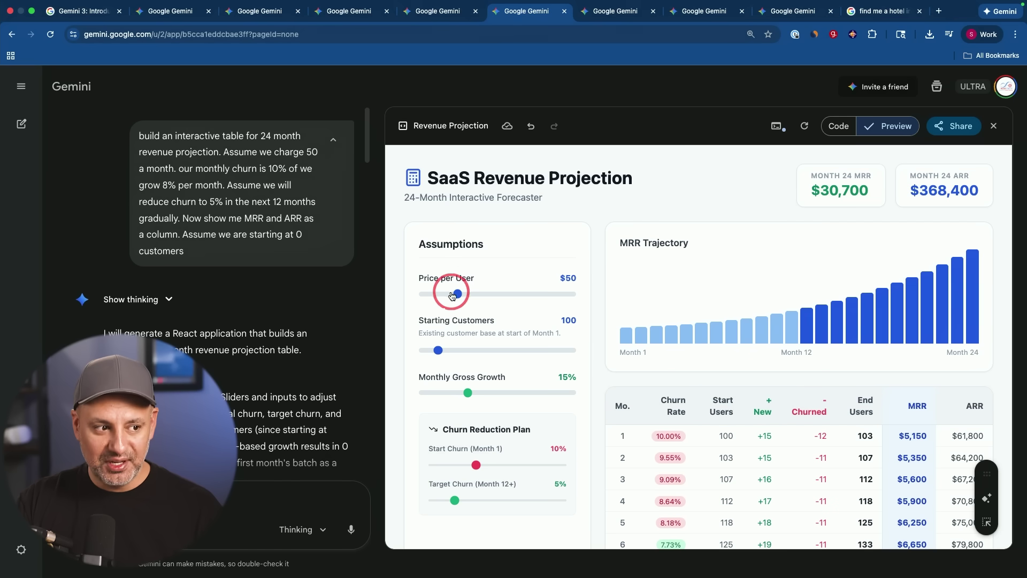
- Set Price per User to $65 and Starting Customers to 150, review the table, and add Gemini features
{"action": "mouse_move", "coordinate": [460, 296]}
{"action": "left_mouse_down"}
{"action": "mouse_move", "coordinate": [503, 295]}
{"action": "mouse_move", "coordinate": [458, 294]}
{"action": "mouse_move", "coordinate": [468, 294]}
{"action": "left_mouse_up"}
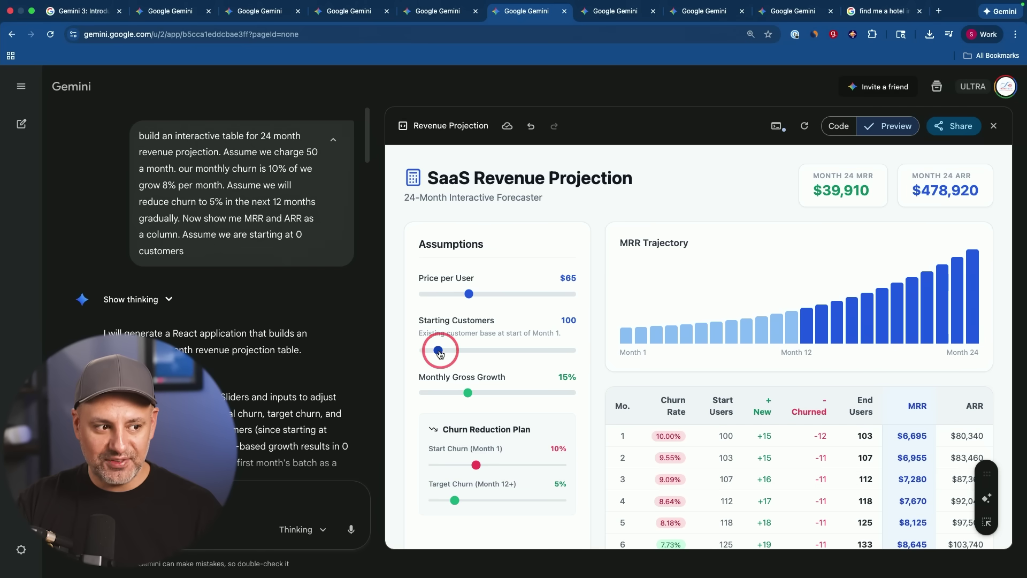
{"action": "left_click_drag", "start_coordinate": [437, 349], "coordinate": [446, 350]}
{"action": "scroll", "coordinate": [690, 453], "scroll_direction": "down", "scroll_amount": 3}
{"action": "scroll", "coordinate": [690, 453], "scroll_direction": "down", "scroll_amount": 5}
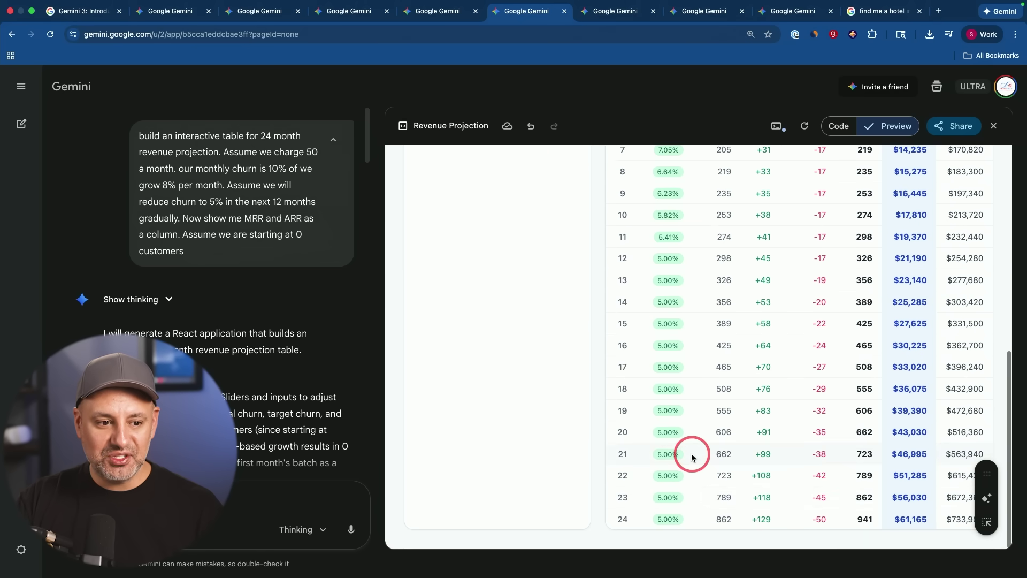
{"action": "scroll", "coordinate": [739, 312], "scroll_direction": "up", "scroll_amount": 5}
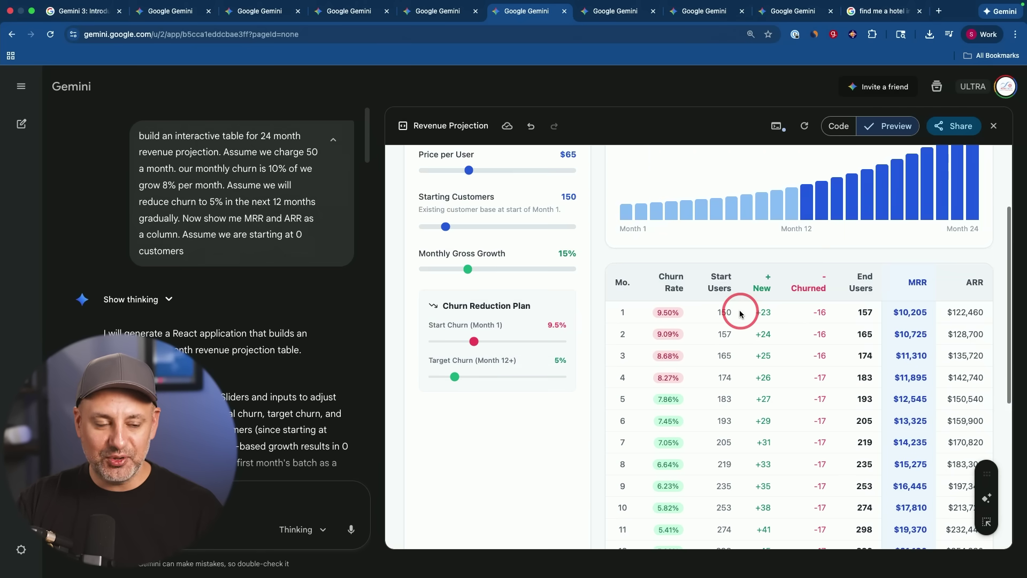
{"action": "scroll", "coordinate": [741, 313], "scroll_direction": "up", "scroll_amount": 3}
{"action": "scroll", "coordinate": [740, 313], "scroll_direction": "down", "scroll_amount": 3}
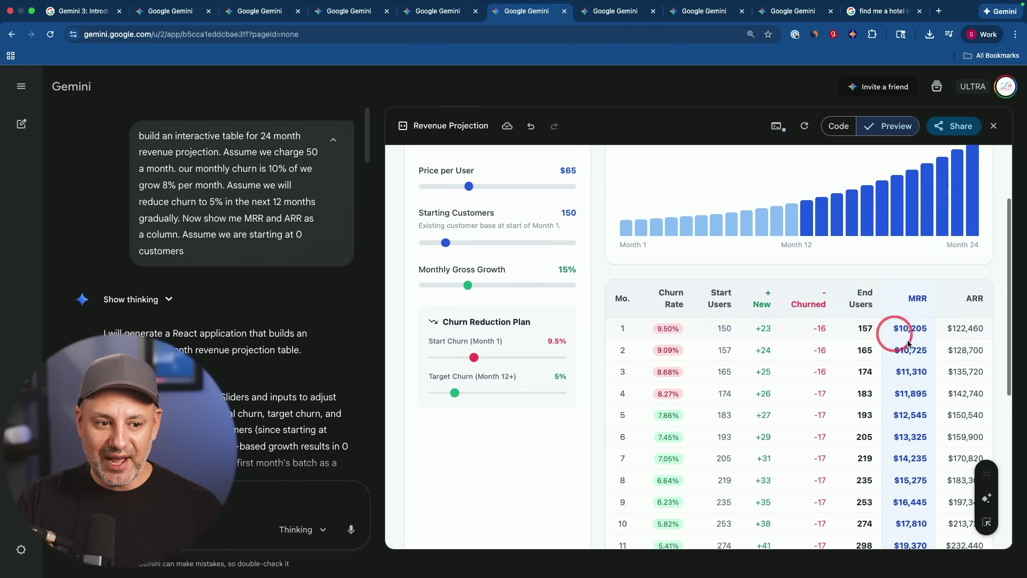
{"action": "scroll", "coordinate": [769, 381], "scroll_direction": "down", "scroll_amount": 2}
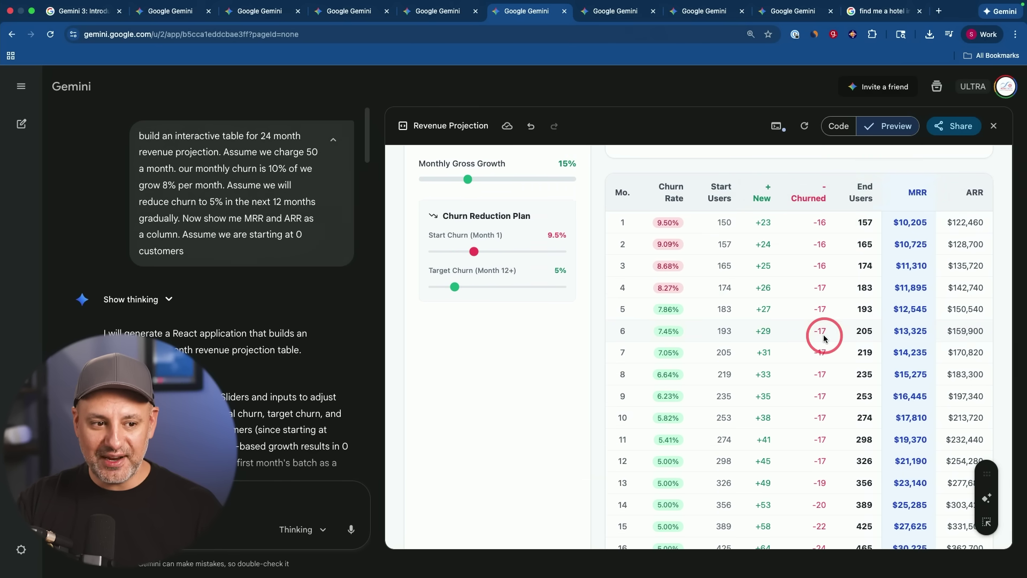
{"action": "scroll", "coordinate": [821, 336], "scroll_direction": "up", "scroll_amount": 4}
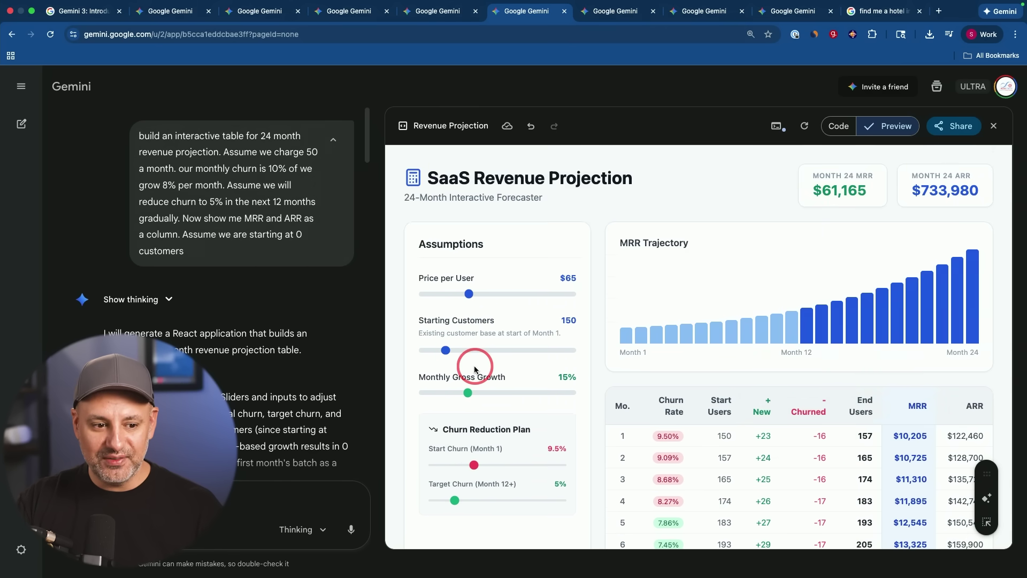
{"action": "left_click", "coordinate": [988, 499]}
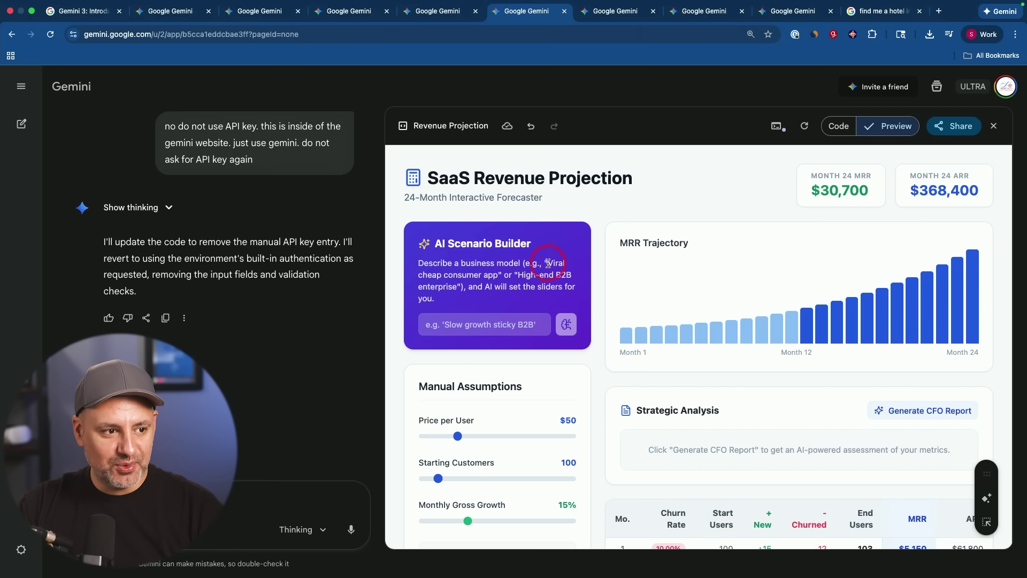
- Copy 'Viral cheap consumer app' into the AI Scenario Builder and let AI set the sliders
{"action": "left_click_drag", "start_coordinate": [551, 263], "coordinate": [497, 279]}
{"action": "key", "text": "super+c"}
{"action": "left_click", "coordinate": [471, 325]}
{"action": "key", "text": "super+v"}
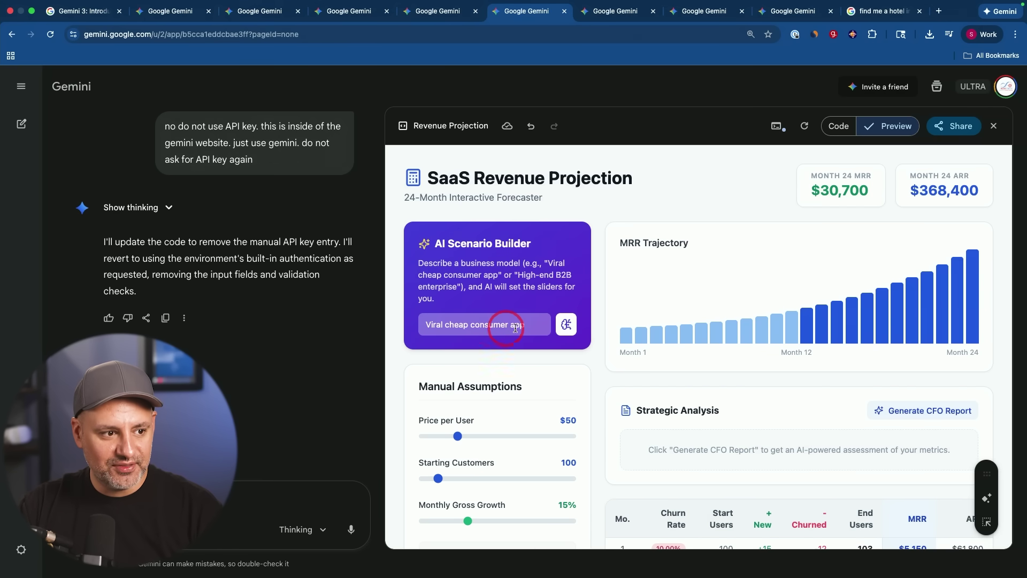
{"action": "left_click", "coordinate": [568, 324]}
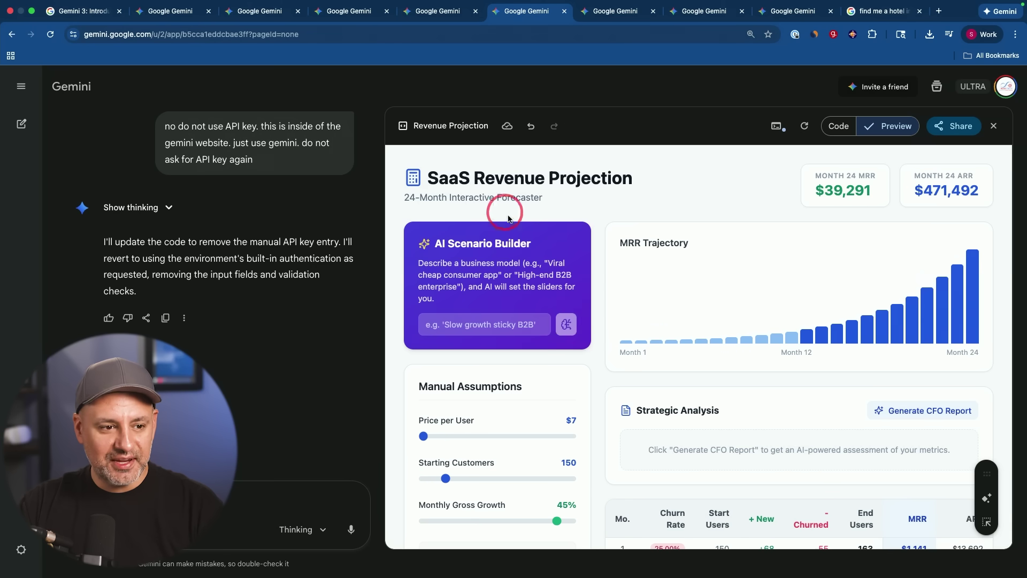
{"action": "scroll", "coordinate": [538, 313], "scroll_direction": "down", "scroll_amount": 3}
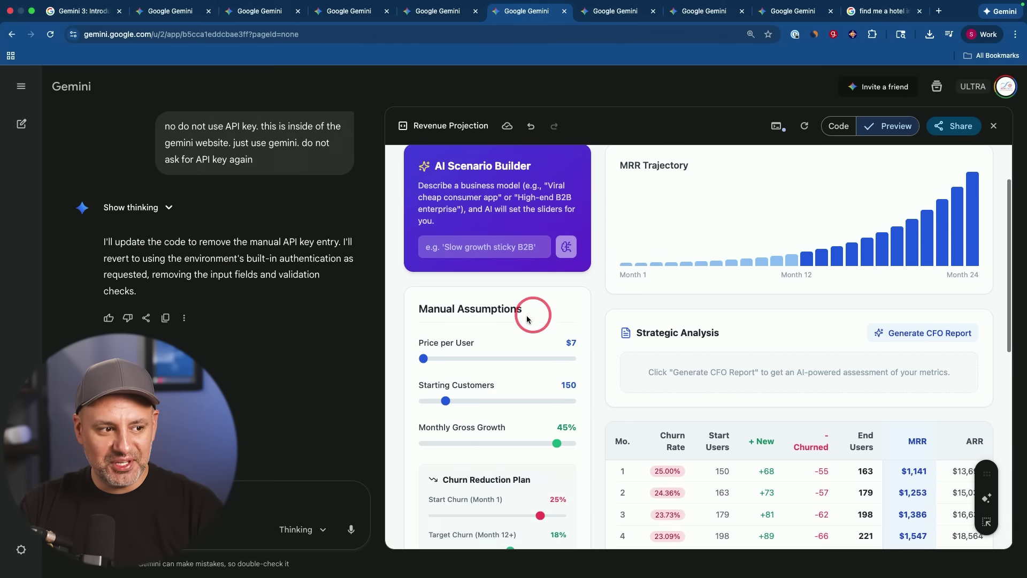
{"action": "scroll", "coordinate": [490, 383], "scroll_direction": "up", "scroll_amount": 2}
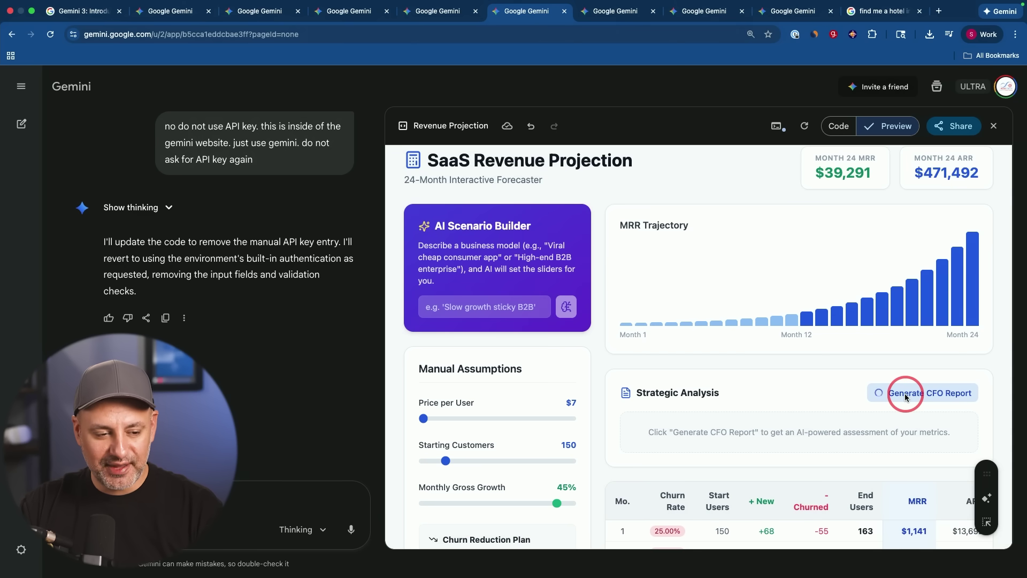
{"action": "scroll", "coordinate": [836, 367], "scroll_direction": "down", "scroll_amount": 3}
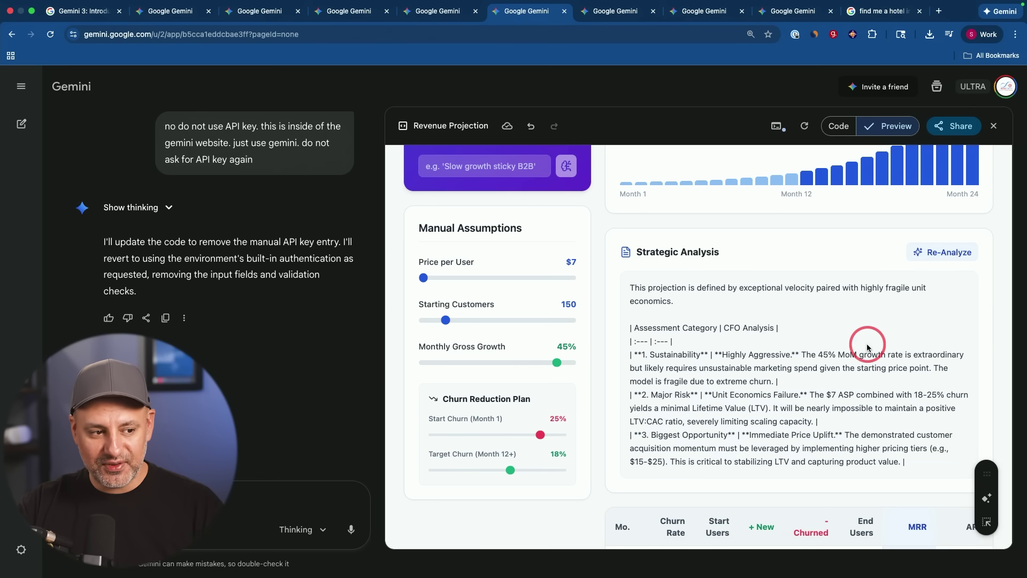
{"action": "scroll", "coordinate": [866, 375], "scroll_direction": "down", "scroll_amount": 3}
{"action": "scroll", "coordinate": [867, 347], "scroll_direction": "up", "scroll_amount": 10}
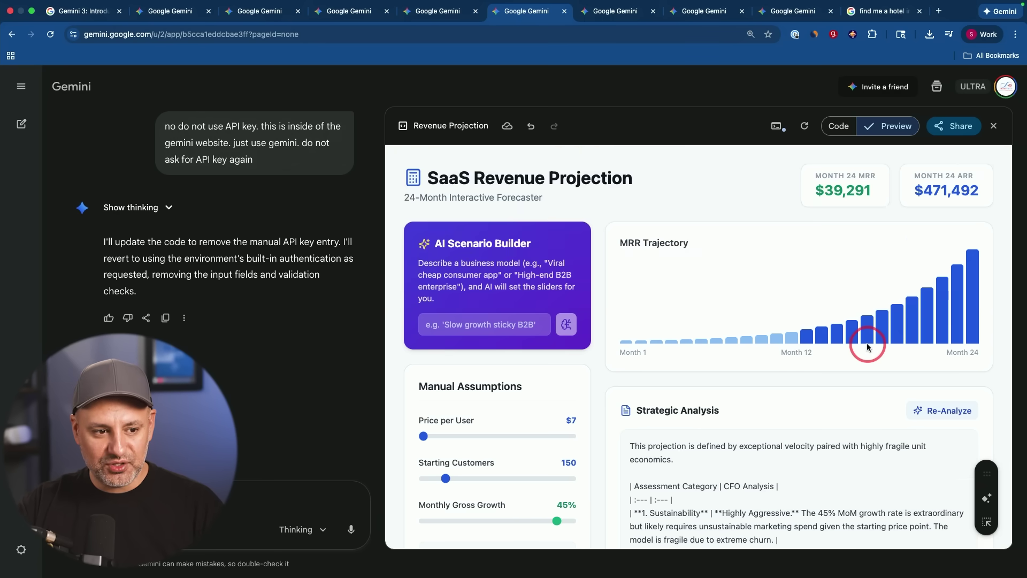
{"action": "scroll", "coordinate": [868, 347], "scroll_direction": "down", "scroll_amount": 3}
{"action": "scroll", "coordinate": [867, 346], "scroll_direction": "up", "scroll_amount": 5}
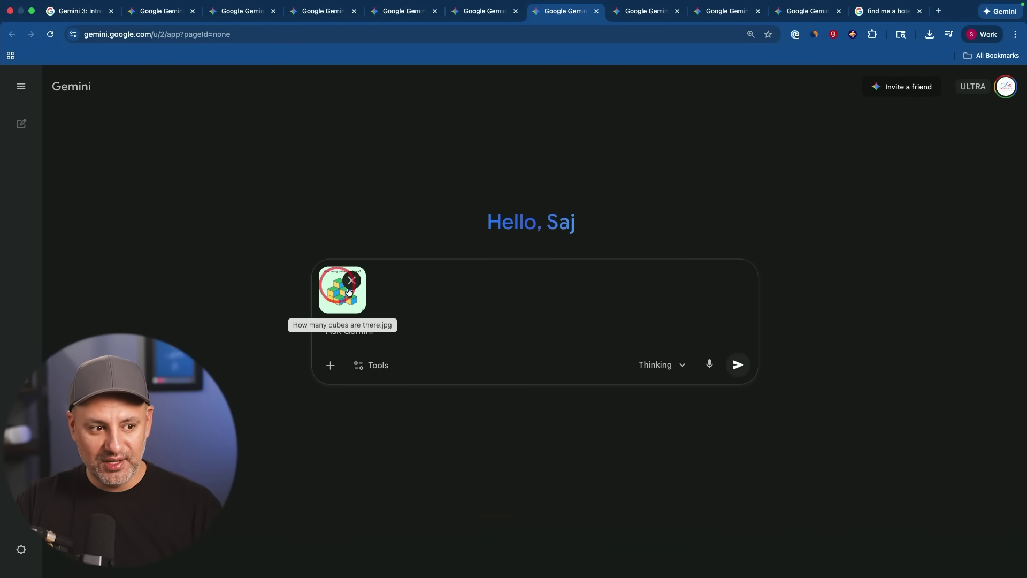
- Send the cube-counting question for the attached stacked-cubes image
{"action": "left_click", "coordinate": [742, 365]}
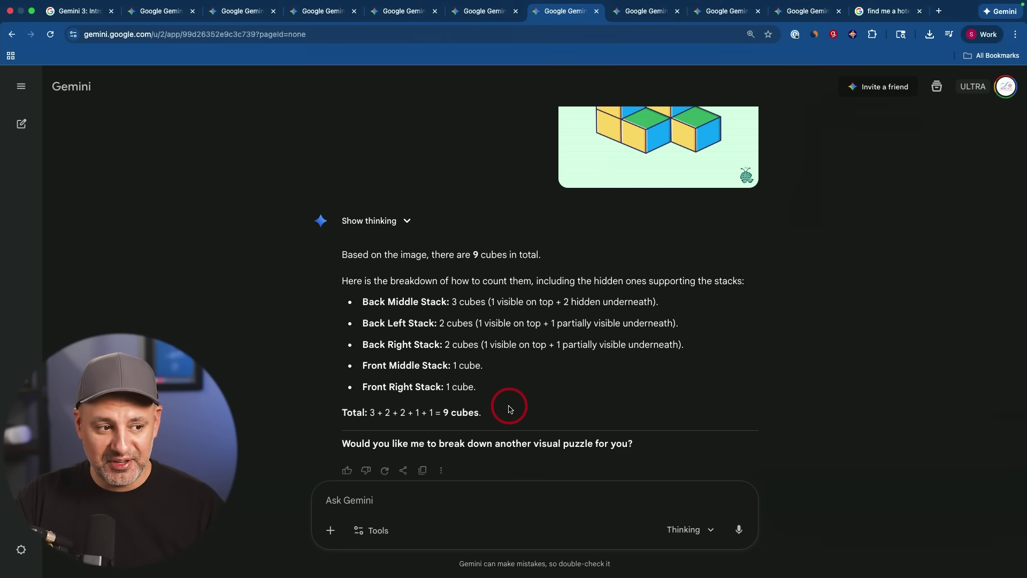
{"action": "scroll", "coordinate": [505, 409], "scroll_direction": "down", "scroll_amount": 1}
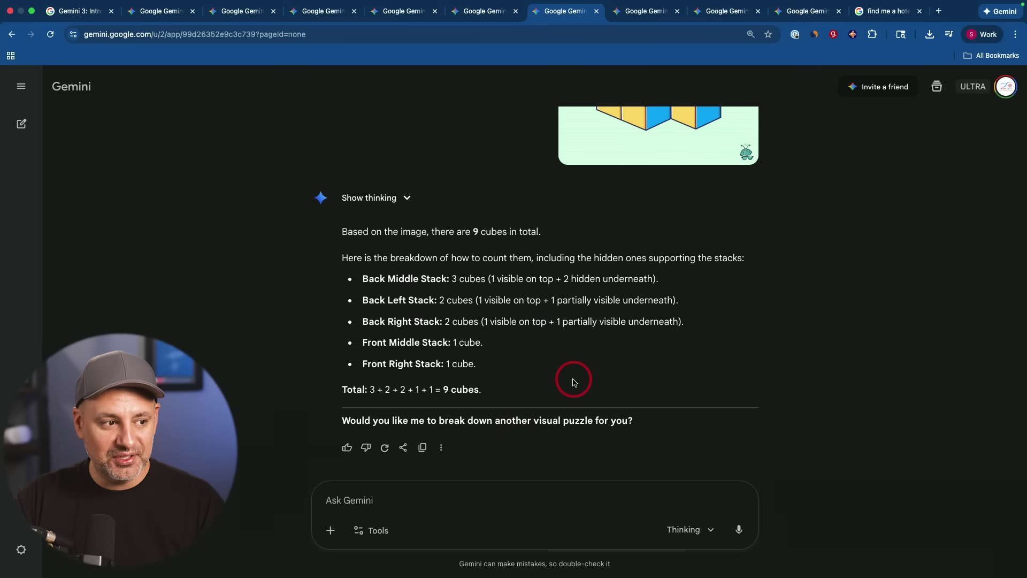
{"action": "scroll", "coordinate": [573, 380], "scroll_direction": "up", "scroll_amount": 1}
- Expand the reasoning behind the 9-cube answer, then attach the pyramid top-view puzzle image
{"action": "left_click", "coordinate": [367, 213]}
{"action": "scroll", "coordinate": [702, 332], "scroll_direction": "down", "scroll_amount": 2}
{"action": "scroll", "coordinate": [701, 333], "scroll_direction": "down", "scroll_amount": 15}
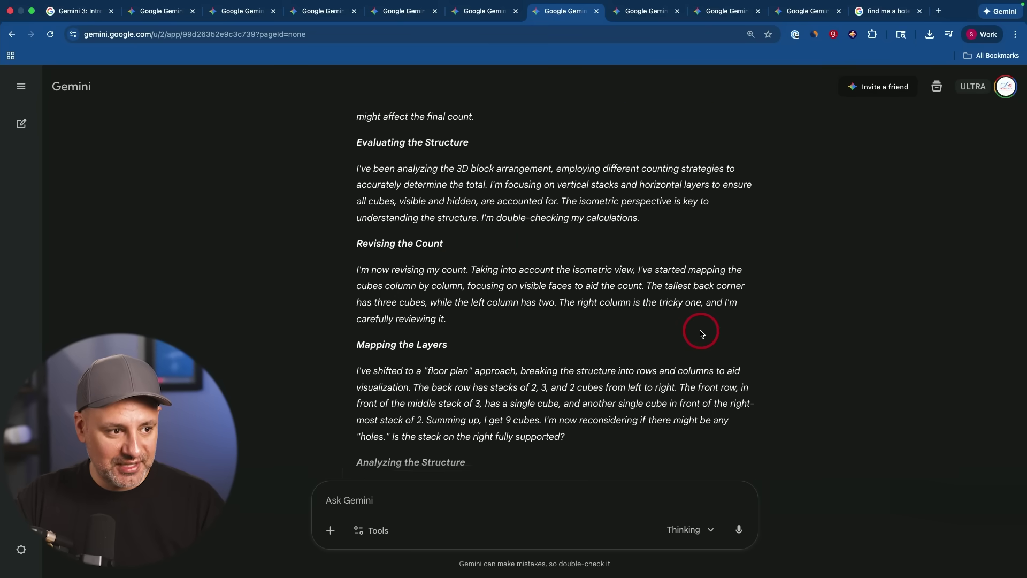
{"action": "scroll", "coordinate": [700, 333], "scroll_direction": "down", "scroll_amount": 10}
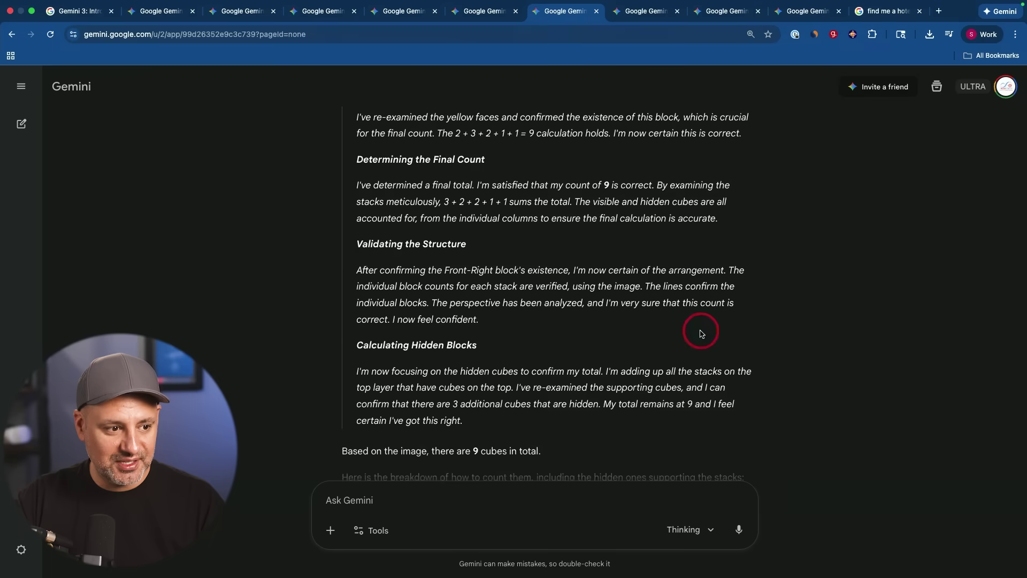
{"action": "left_click", "coordinate": [330, 530]}
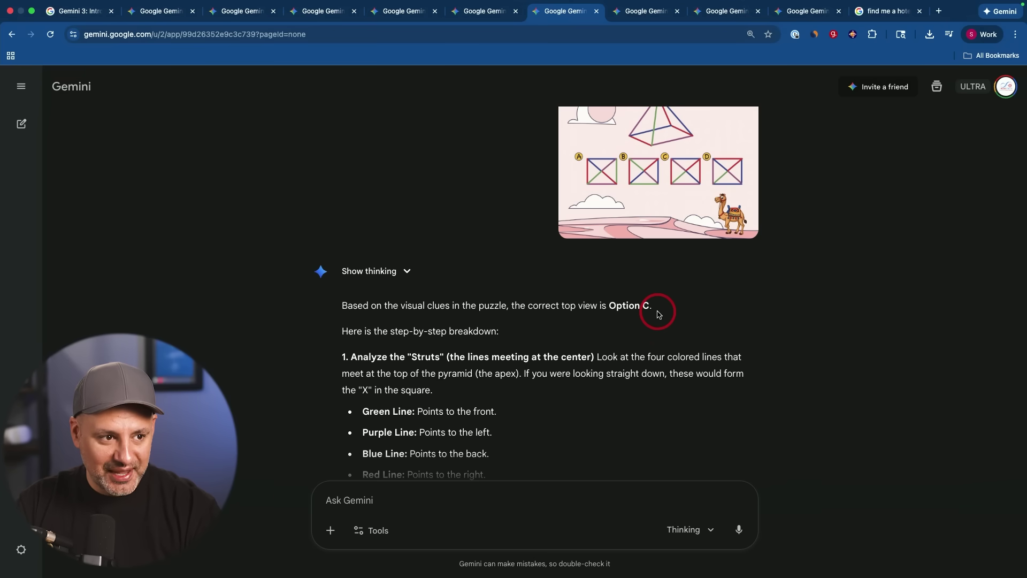
- Scroll through Gemini's Option C answer to the pyramid top-view puzzle
{"action": "scroll", "coordinate": [660, 315], "scroll_direction": "up", "scroll_amount": 2}
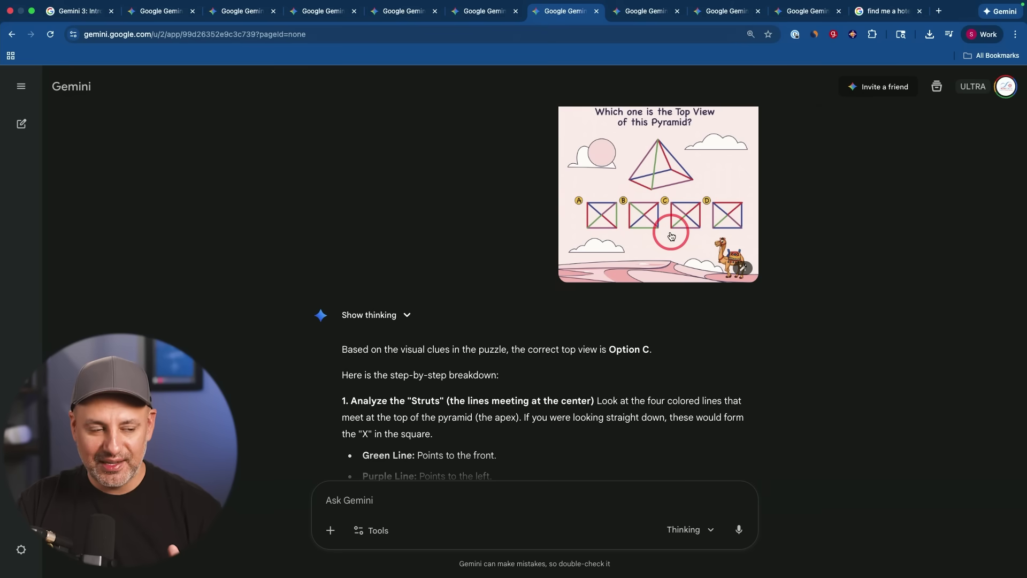
{"action": "scroll", "coordinate": [642, 348], "scroll_direction": "down", "scroll_amount": 2}
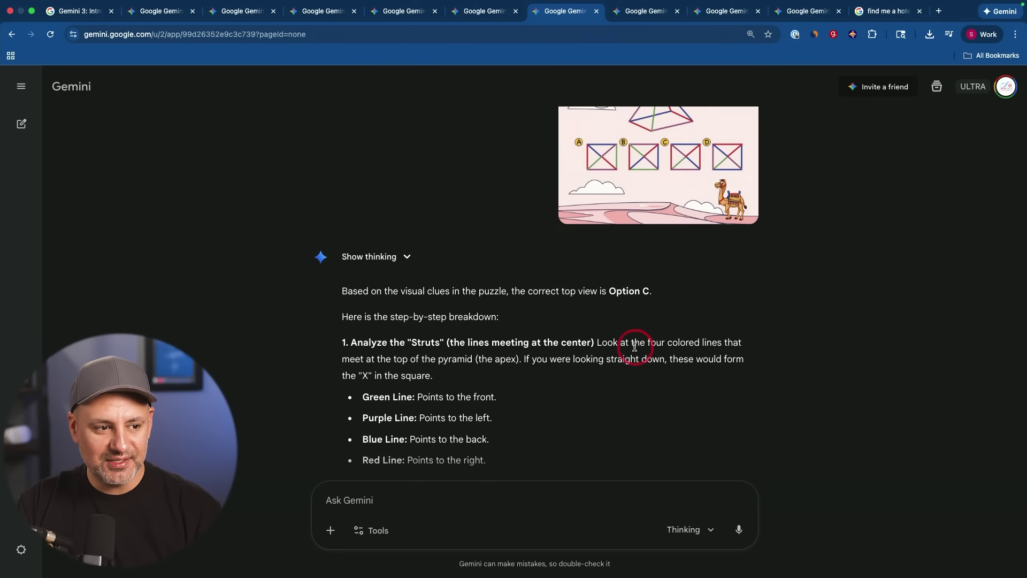
{"action": "scroll", "coordinate": [647, 289], "scroll_direction": "down", "scroll_amount": 6}
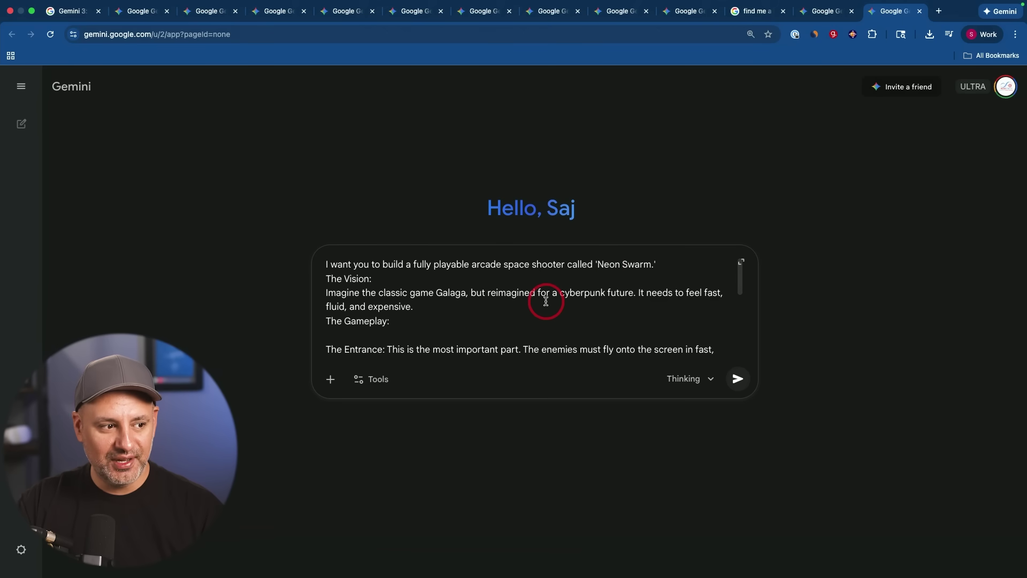
- Send the Neon Swarm game prompt with the Canvas tool enabled
{"action": "scroll", "coordinate": [545, 301], "scroll_direction": "down", "scroll_amount": 10}
{"action": "scroll", "coordinate": [545, 301], "scroll_direction": "up", "scroll_amount": 8}
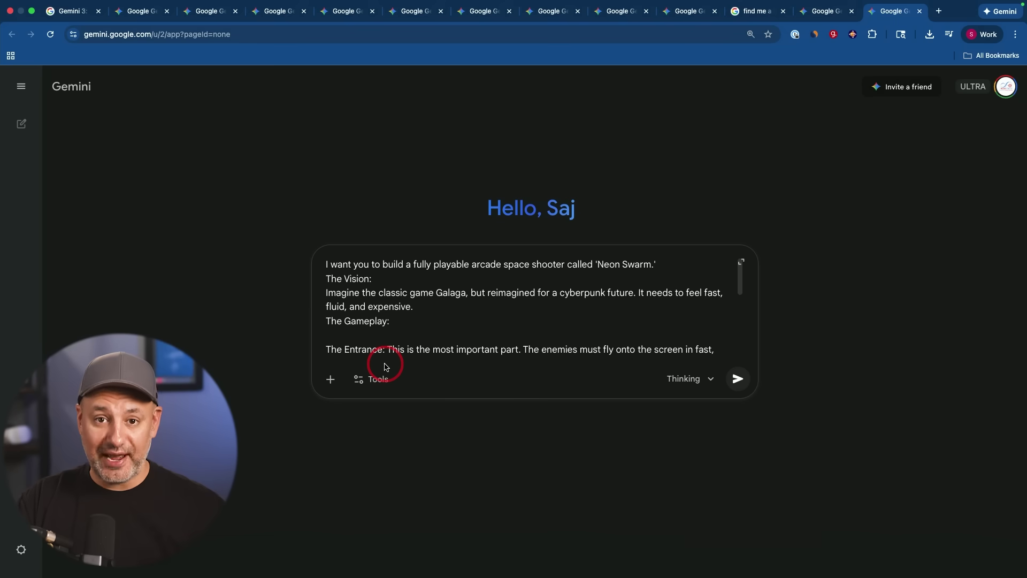
{"action": "left_click", "coordinate": [371, 374]}
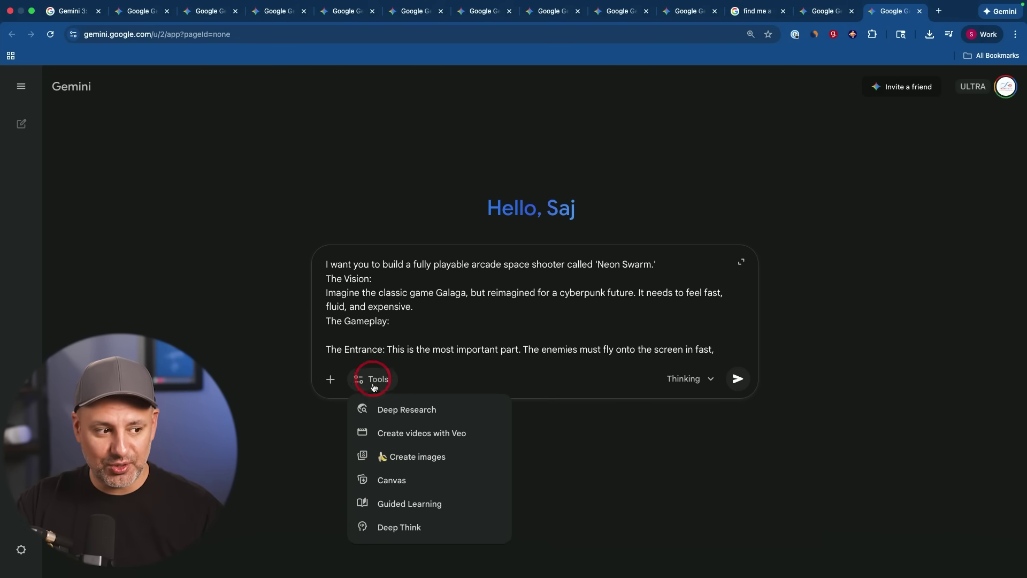
{"action": "left_click", "coordinate": [398, 488]}
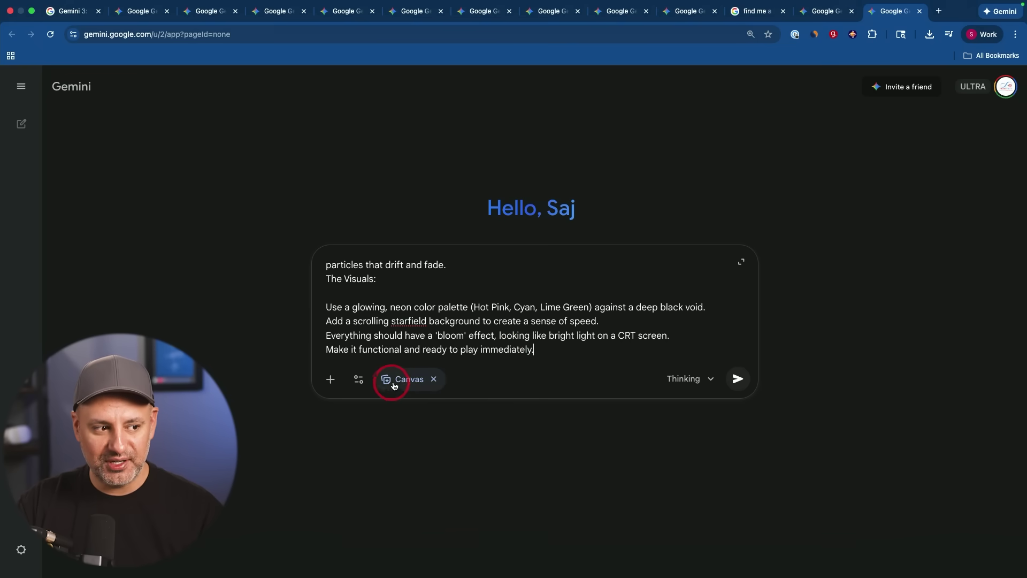
{"action": "left_click", "coordinate": [737, 377]}
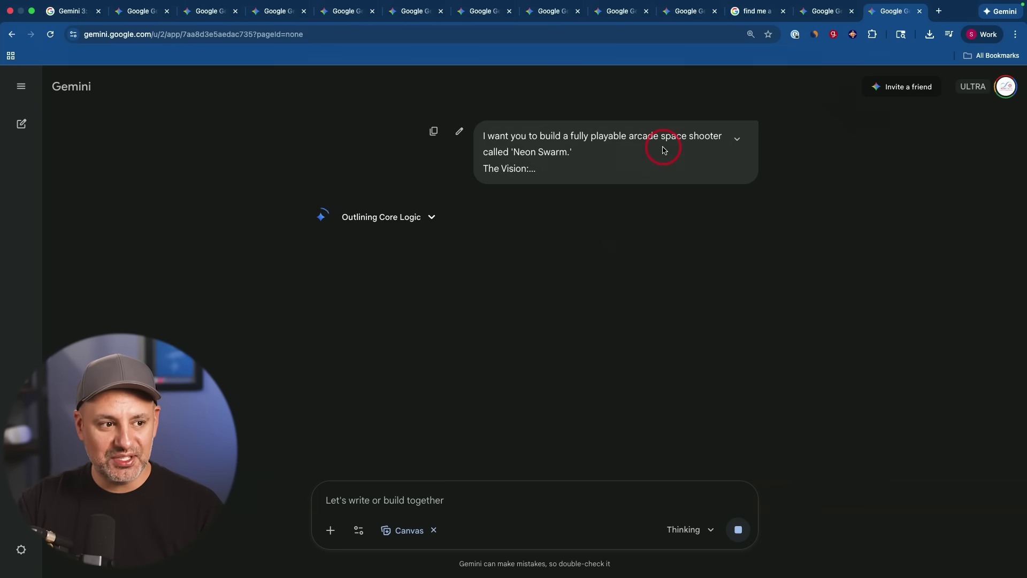
- Expand the sent prompt and review its full text while the Canvas preview loads
{"action": "left_click", "coordinate": [736, 140]}
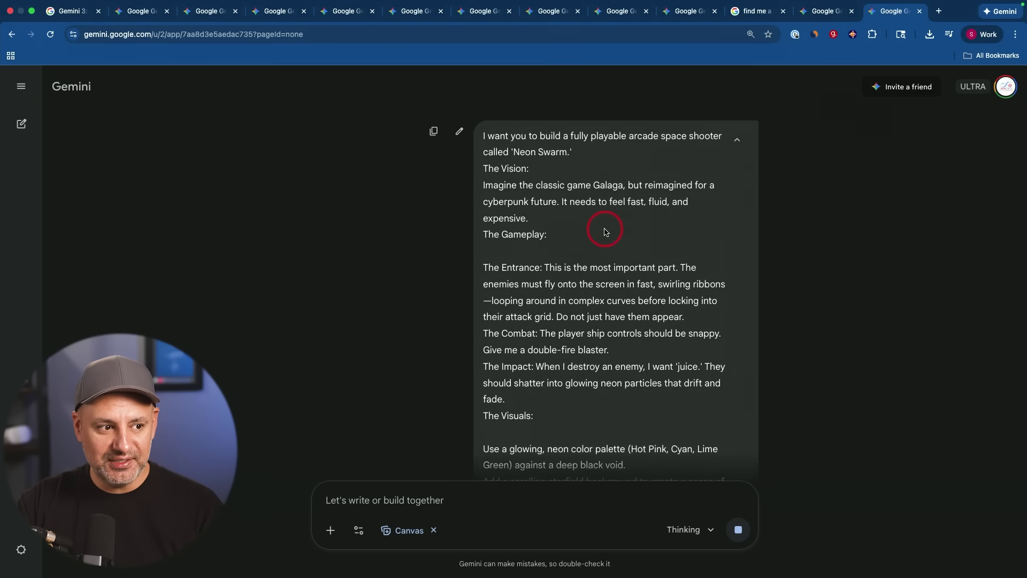
{"action": "scroll", "coordinate": [605, 233], "scroll_direction": "down", "scroll_amount": 3}
{"action": "scroll", "coordinate": [550, 215], "scroll_direction": "up", "scroll_amount": 2}
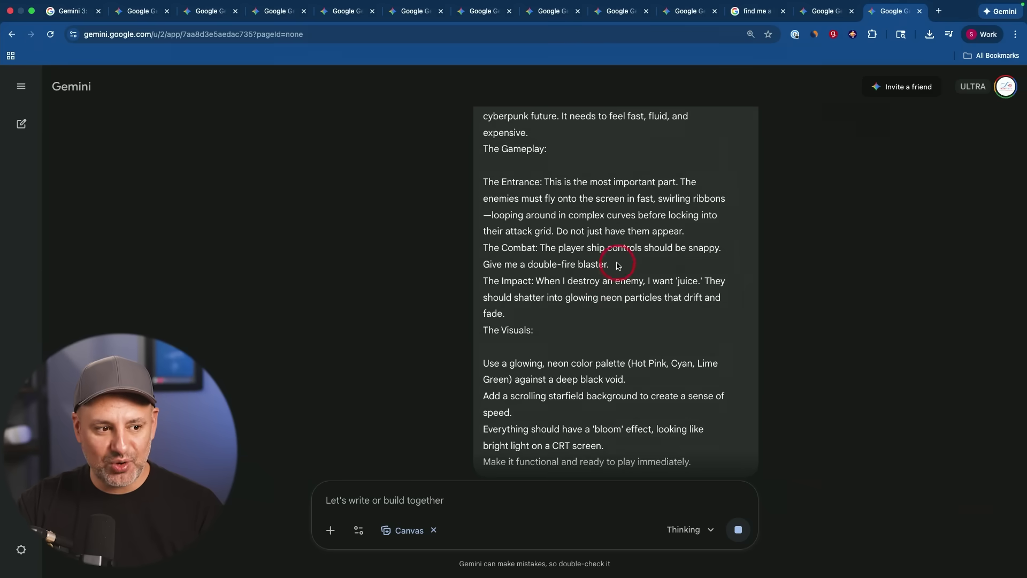
{"action": "scroll", "coordinate": [597, 275], "scroll_direction": "down", "scroll_amount": 2}
{"action": "scroll", "coordinate": [604, 278], "scroll_direction": "up", "scroll_amount": 4}
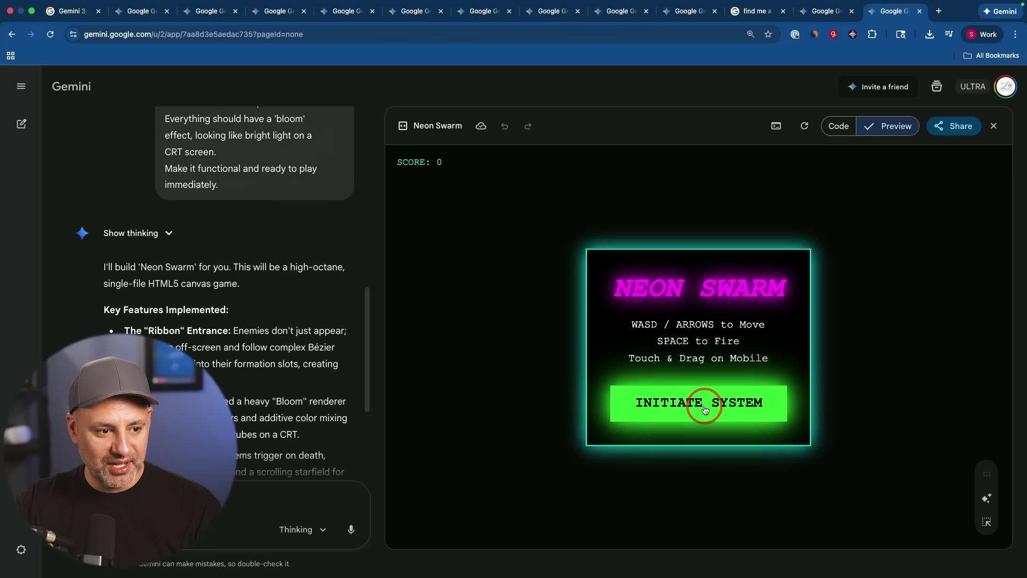
- Start Neon Swarm and play the first run until game over at 4800 points
{"action": "left_click", "coordinate": [705, 410]}
{"action": "key", "text": "Left"}
{"action": "key", "text": "space"}
{"action": "key", "text": "Right"}
{"action": "key", "text": "Right"}
{"action": "key", "text": "space"}
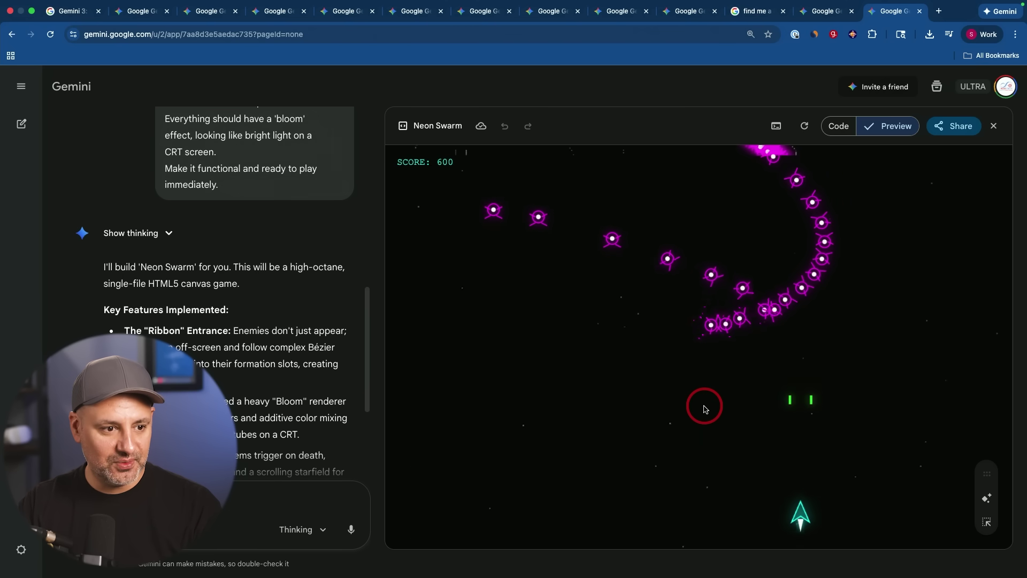
{"action": "key", "text": "Left"}
{"action": "key", "text": "Right"}
{"action": "key", "text": "Left"}
{"action": "key", "text": "space"}
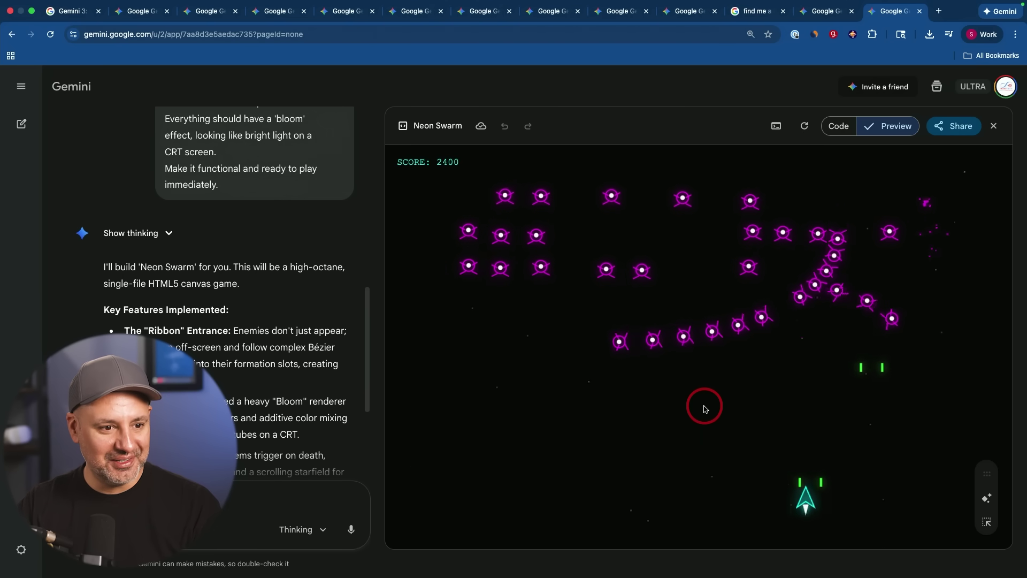
{"action": "key", "text": "Right"}
{"action": "key", "text": "Left"}
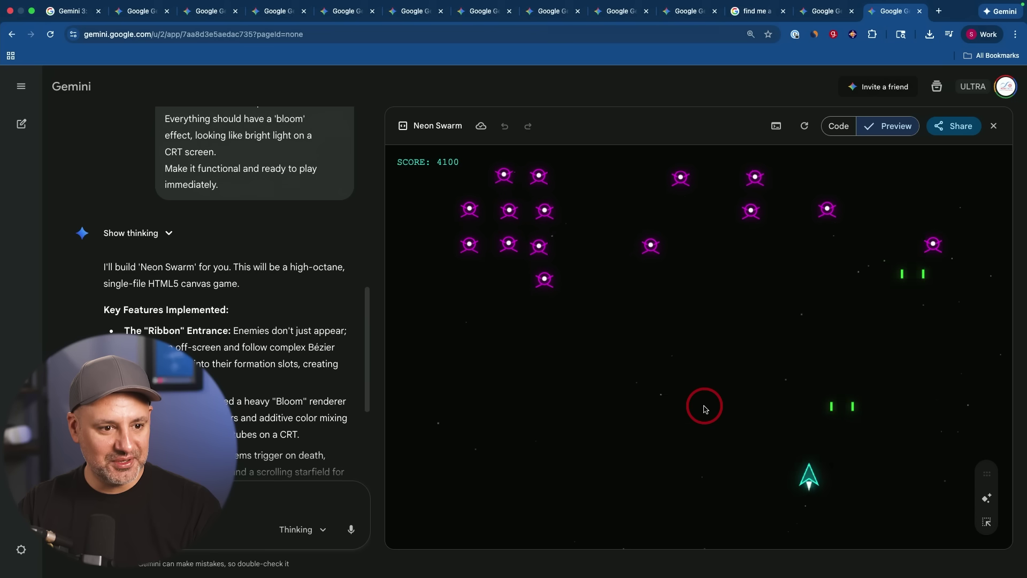
{"action": "key", "text": "Up"}
{"action": "key", "text": "space"}
{"action": "key", "text": "Down"}
{"action": "key", "text": "Up"}
{"action": "key", "text": "Left"}
{"action": "key", "text": "space"}
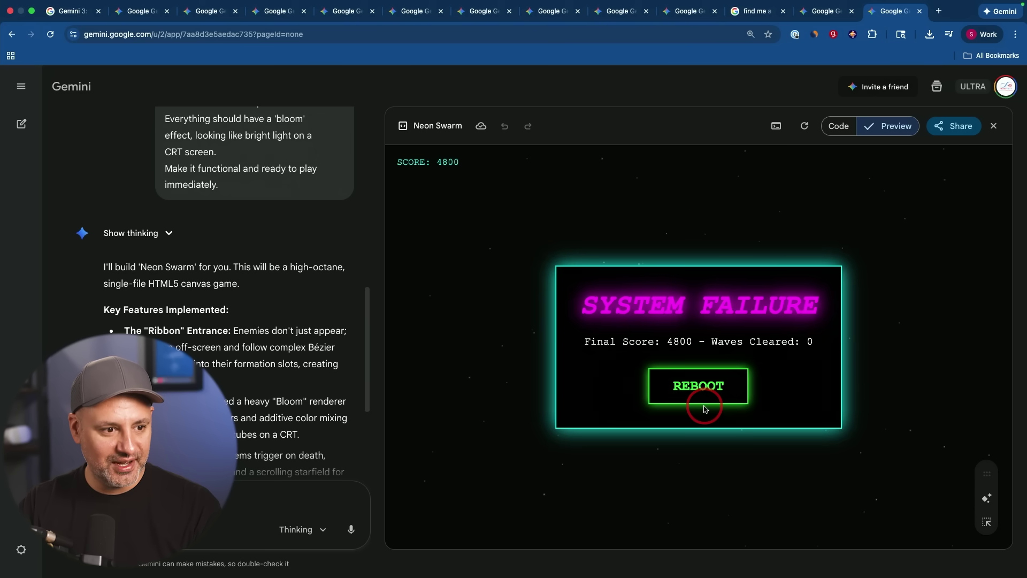
- Reboot the game and play a new run up to 3800 points
{"action": "left_click", "coordinate": [707, 390]}
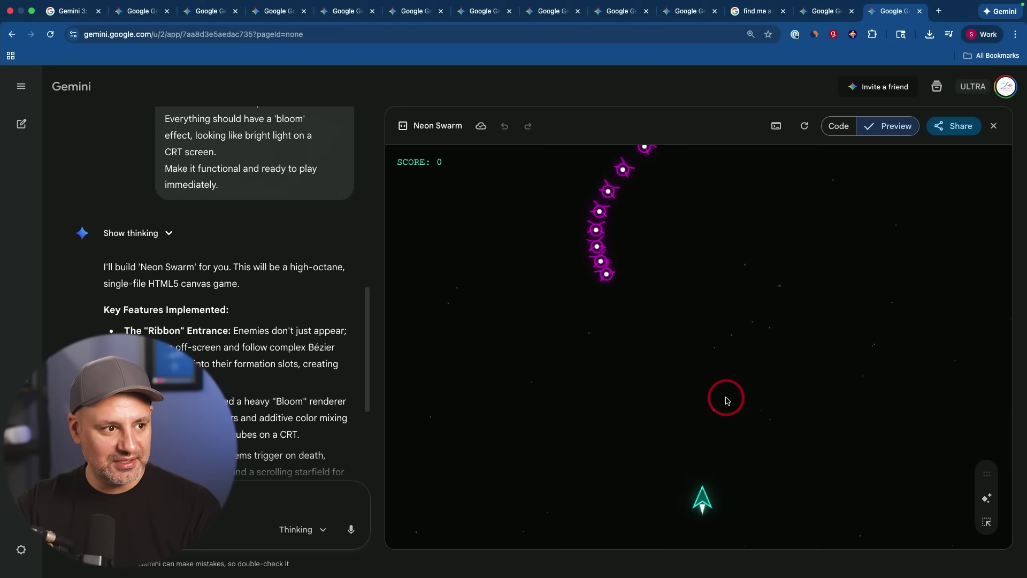
{"action": "key", "text": "space"}
{"action": "key", "text": "space"}
{"action": "key", "text": "Right"}
{"action": "key", "text": "Left"}
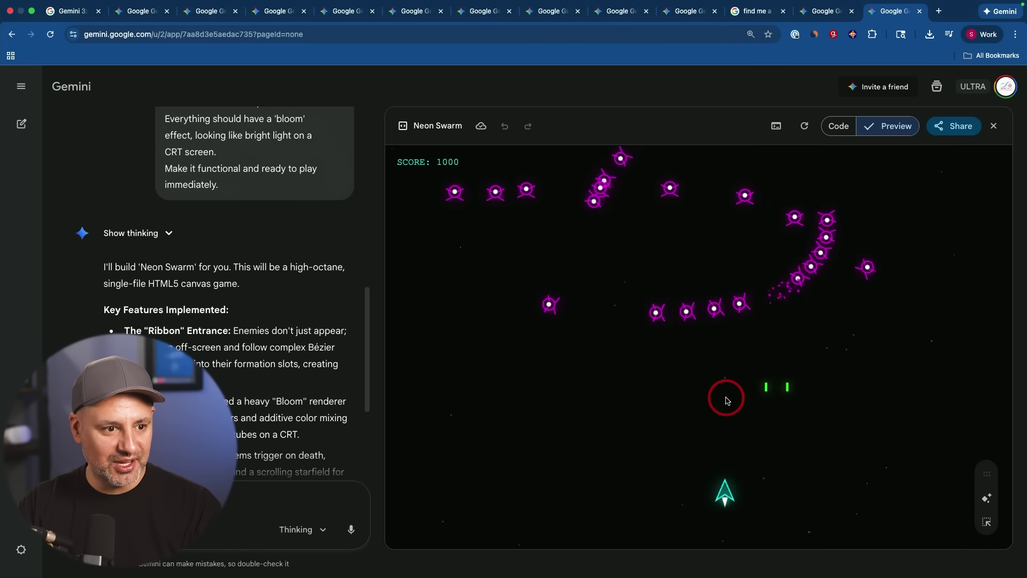
{"action": "key", "text": "Left"}
{"action": "key", "text": "space"}
{"action": "key", "text": "Right"}
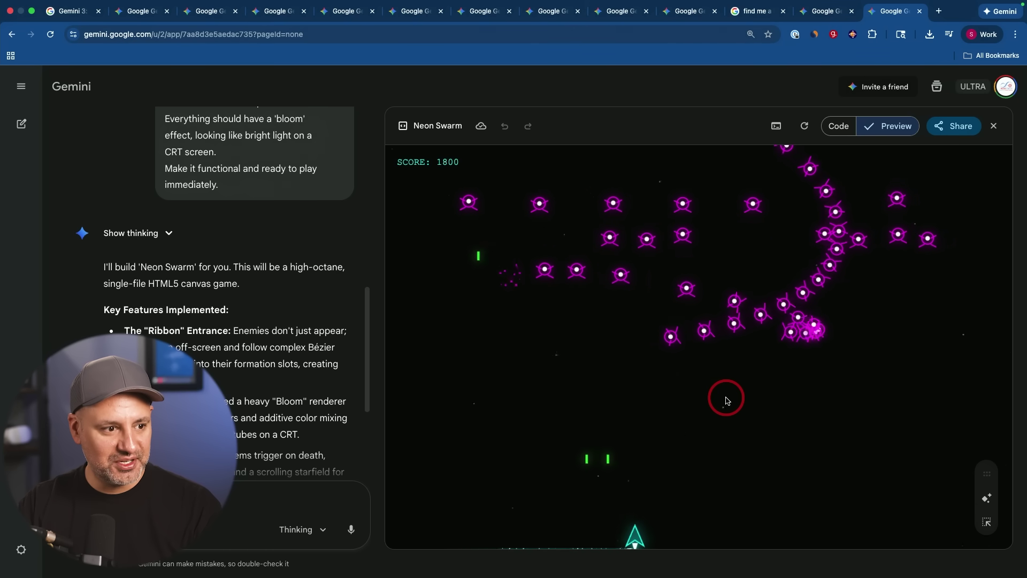
{"action": "key", "text": "Up"}
{"action": "key", "text": "Right"}
{"action": "key", "text": "Down"}
{"action": "key", "text": "space"}
{"action": "key", "text": "Left"}
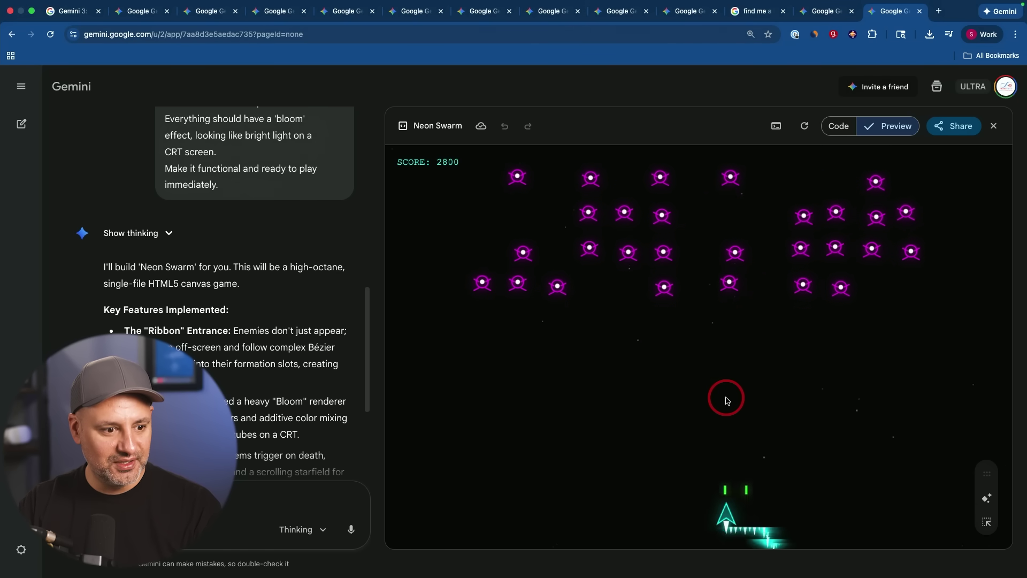
{"action": "key", "text": "Right"}
{"action": "key", "text": "Up"}
{"action": "key", "text": "Down"}
{"action": "key", "text": "Up"}
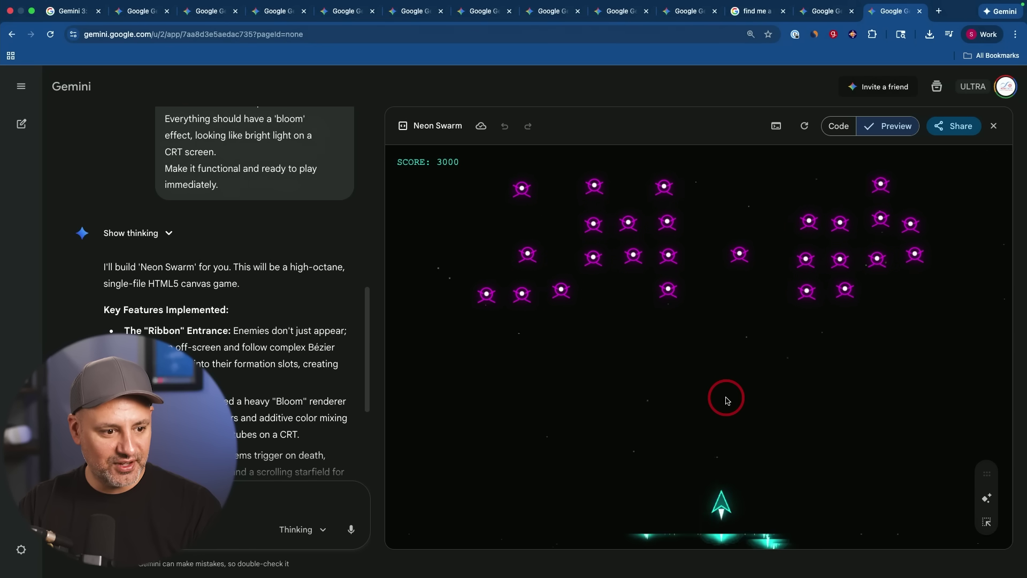
{"action": "key", "text": "space"}
{"action": "key", "text": "Left"}
{"action": "key", "text": "space"}
{"action": "key", "text": "Right"}
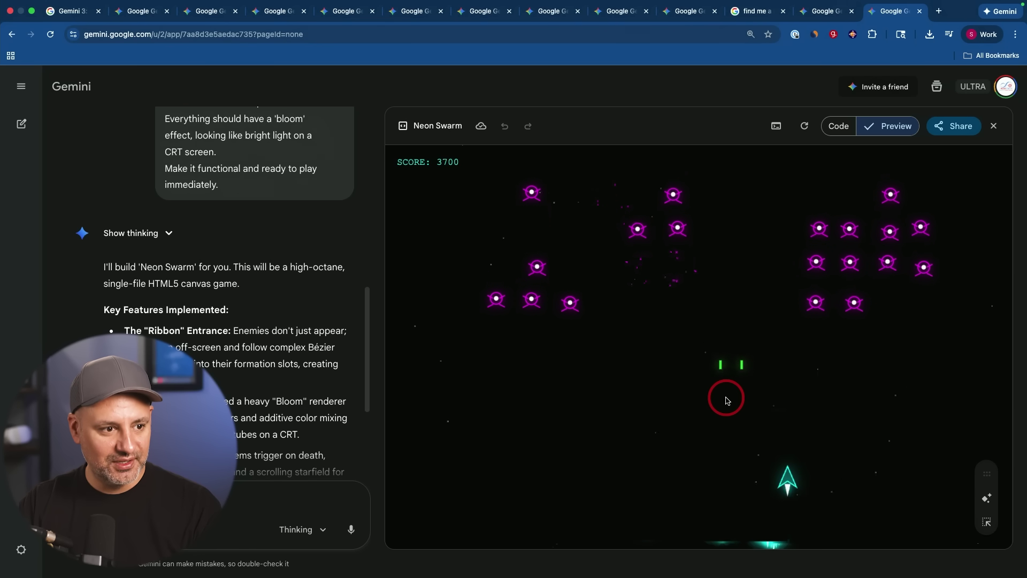
{"action": "key", "text": "Left"}
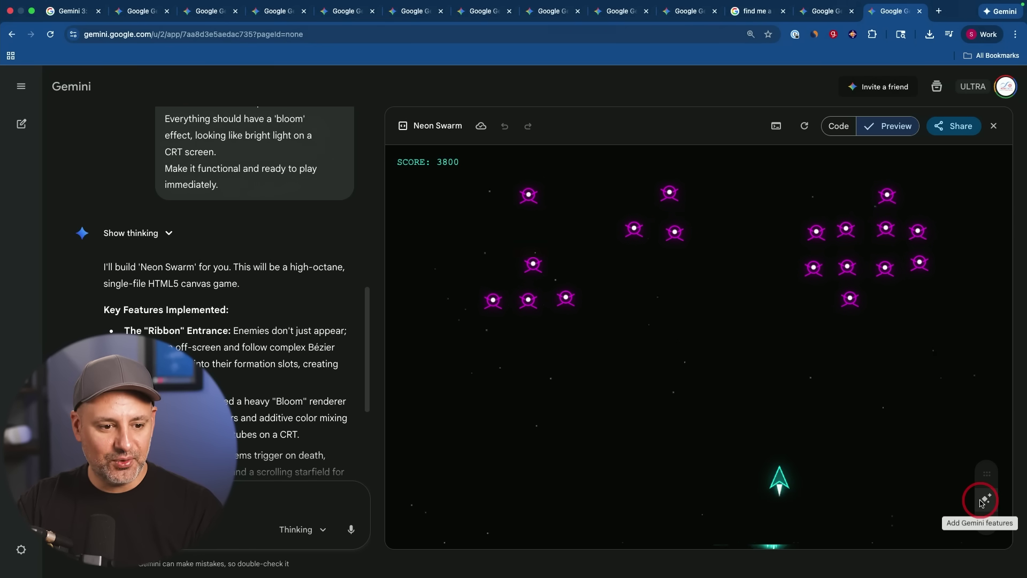
- Add Gemini-powered features to Neon Swarm, start the updated game and begin playing
{"action": "left_click", "coordinate": [982, 502]}
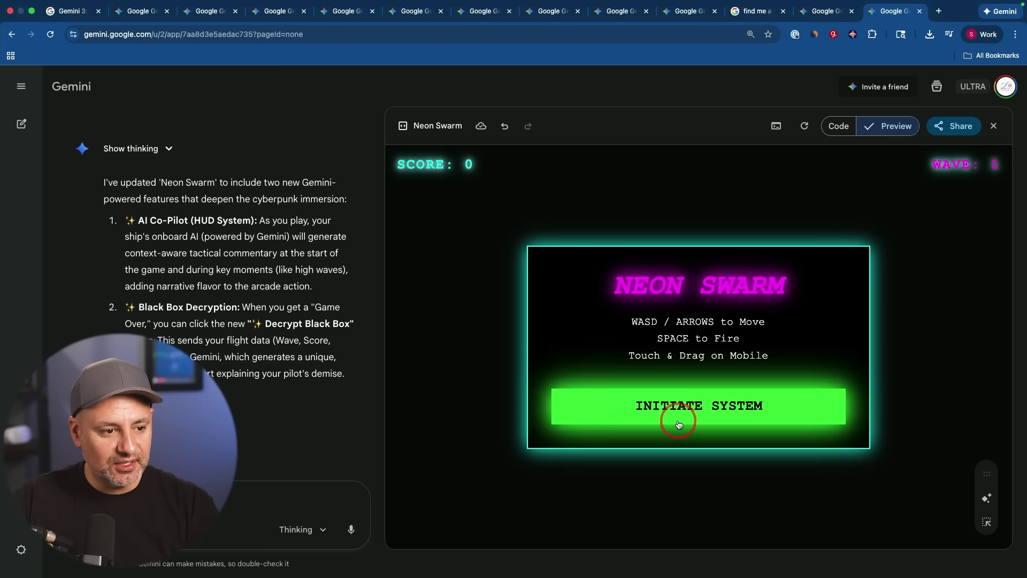
{"action": "left_click", "coordinate": [703, 418]}
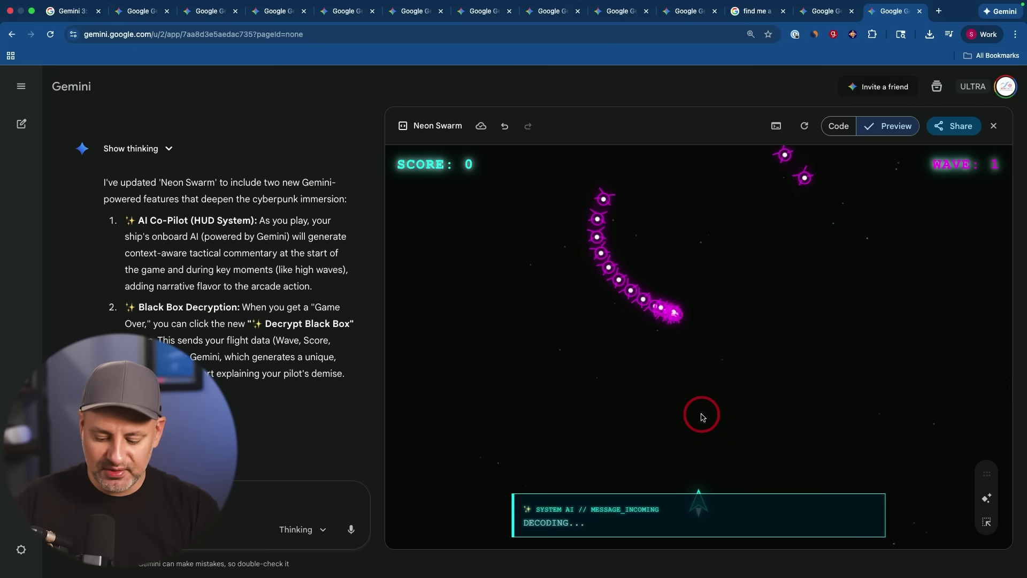
{"action": "key", "text": "Right"}
{"action": "key", "text": "Up"}
{"action": "key", "text": "Left"}
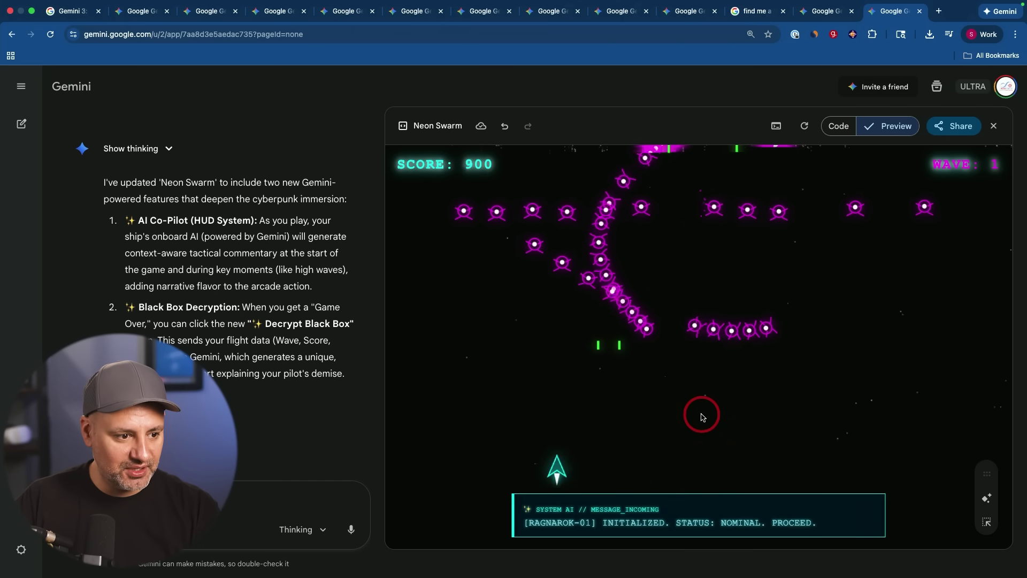
{"action": "key", "text": "Right"}
{"action": "key", "text": "Right"}
{"action": "key", "text": "Left"}
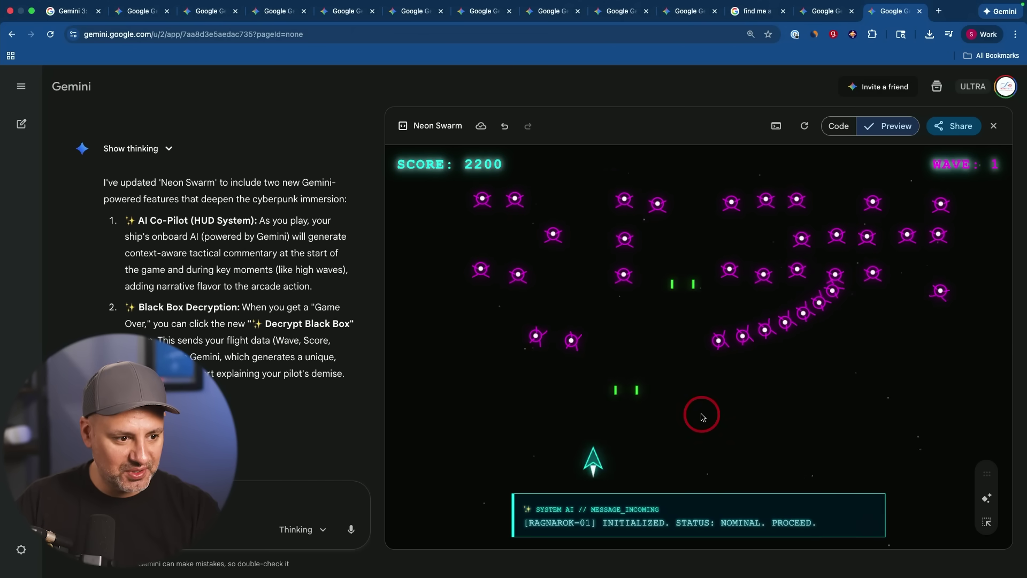
{"action": "key", "text": "Right"}
{"action": "key", "text": "Right"}
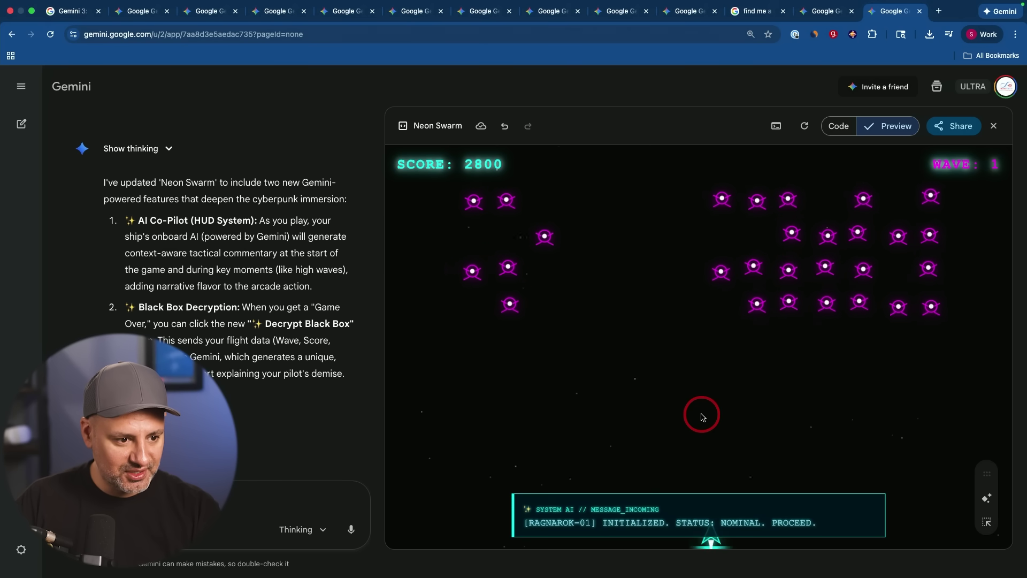
{"action": "key", "text": "Right"}
{"action": "key", "text": "Right"}
{"action": "key", "text": "Left"}
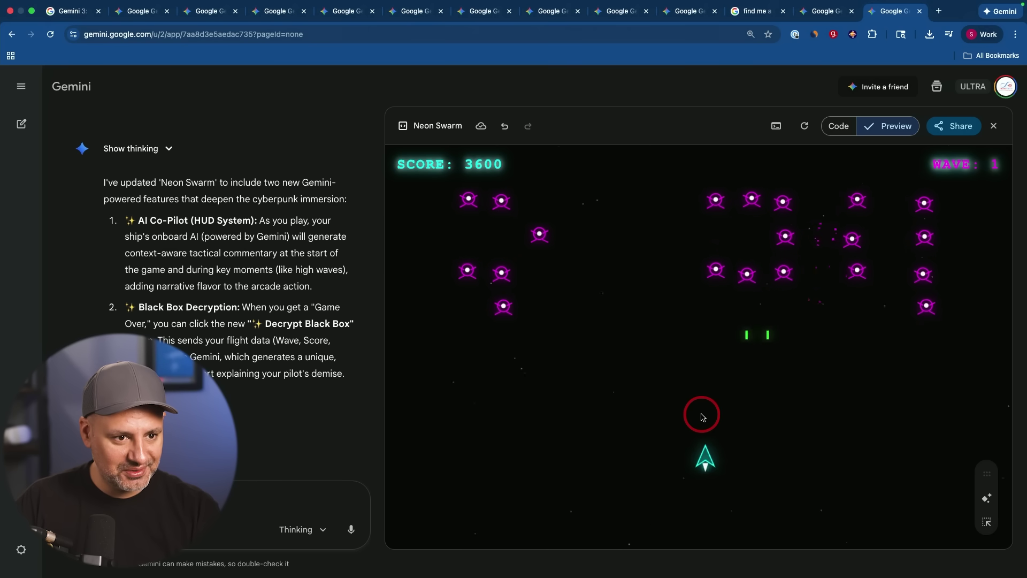
{"action": "key", "text": "Down"}
- Keep playing the updated game to 5800 points at wave 62 until the error notice appears
{"action": "key", "text": "Right"}
{"action": "key", "text": "Right"}
{"action": "key", "text": "Up"}
{"action": "key", "text": "Right"}
{"action": "key", "text": "Down"}
{"action": "key", "text": "Left"}
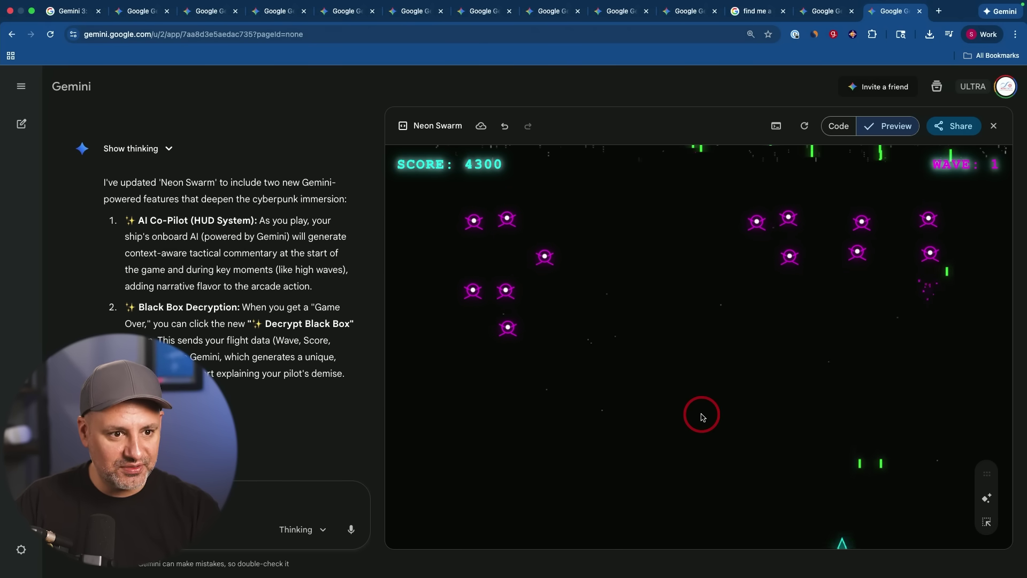
{"action": "key", "text": "Up"}
{"action": "key", "text": "Left"}
{"action": "key", "text": "Up"}
{"action": "key", "text": "Right"}
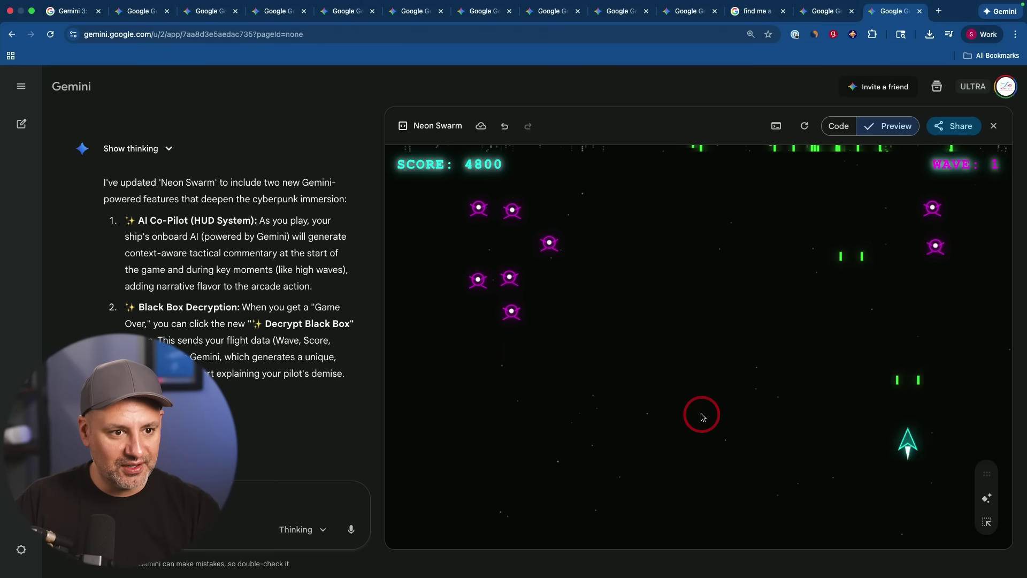
{"action": "key", "text": "Left"}
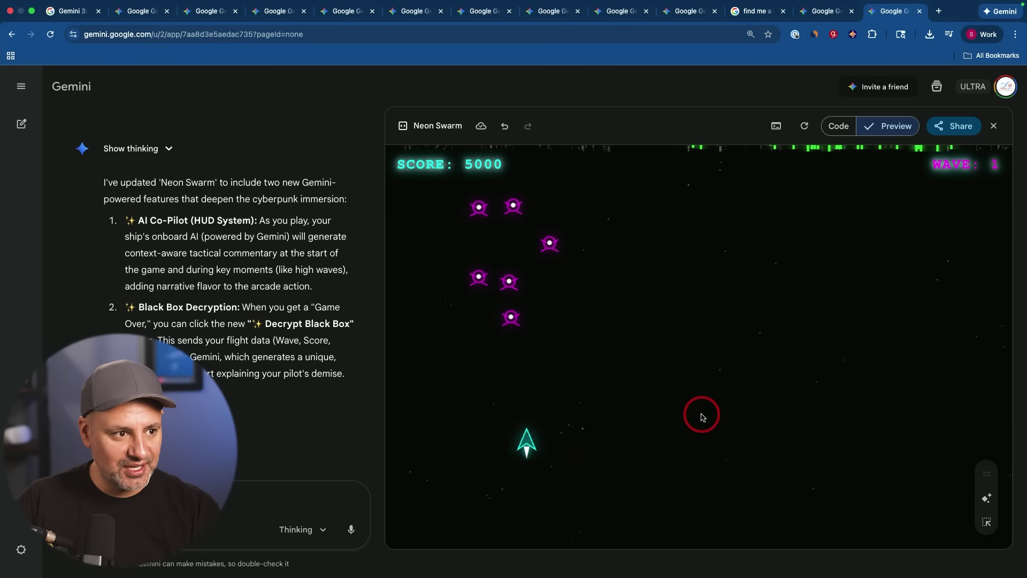
{"action": "key", "text": "Right"}
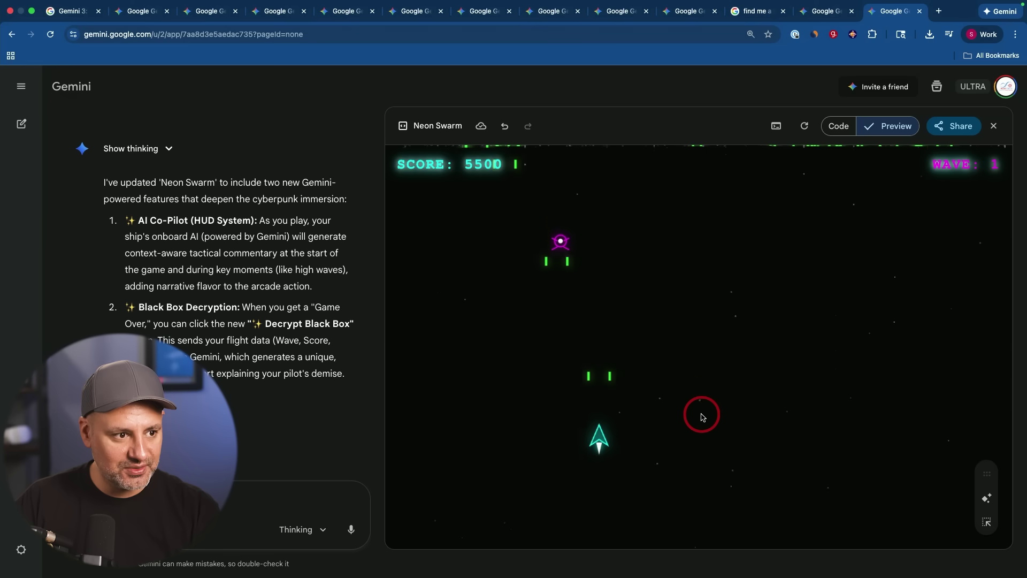
{"action": "key", "text": "Right"}
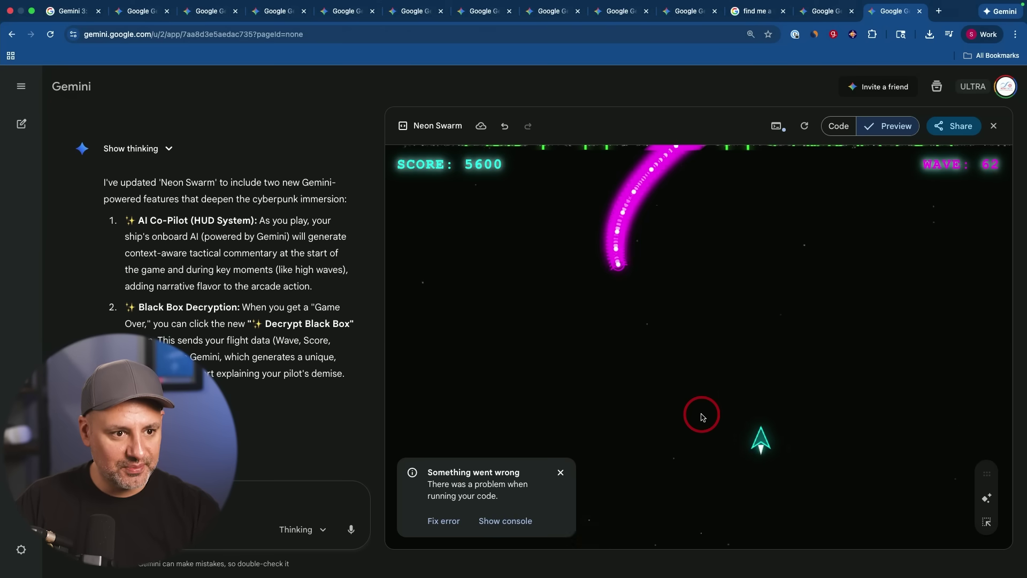
{"action": "key", "text": "Left"}
{"action": "key", "text": "Down"}
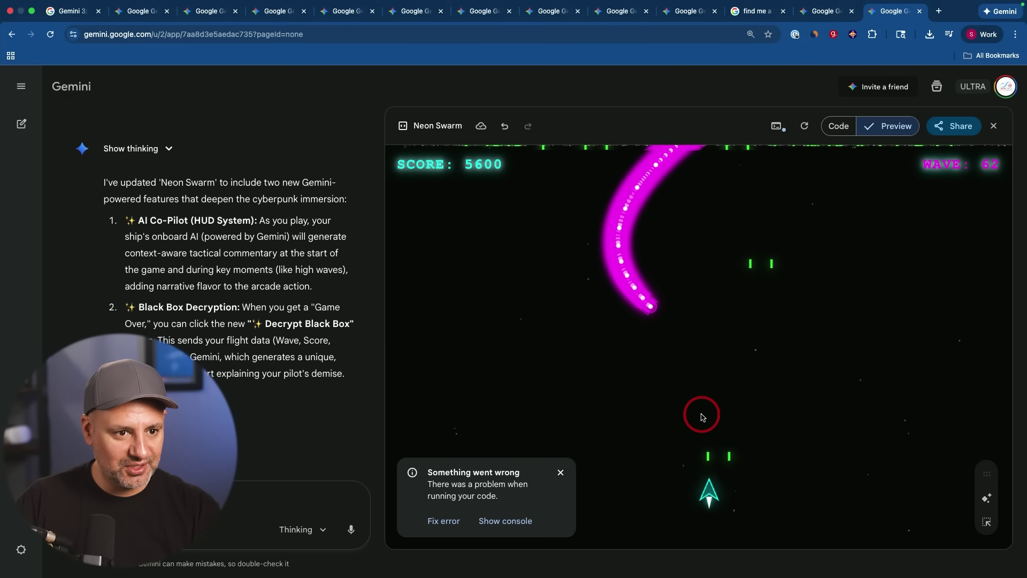
{"action": "key", "text": "Up"}
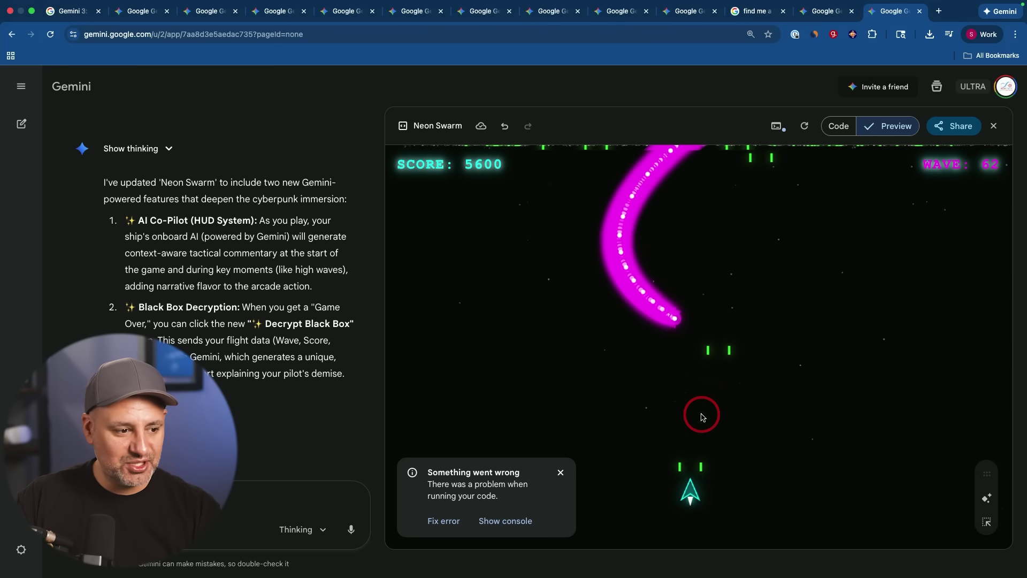
{"action": "key", "text": "Up"}
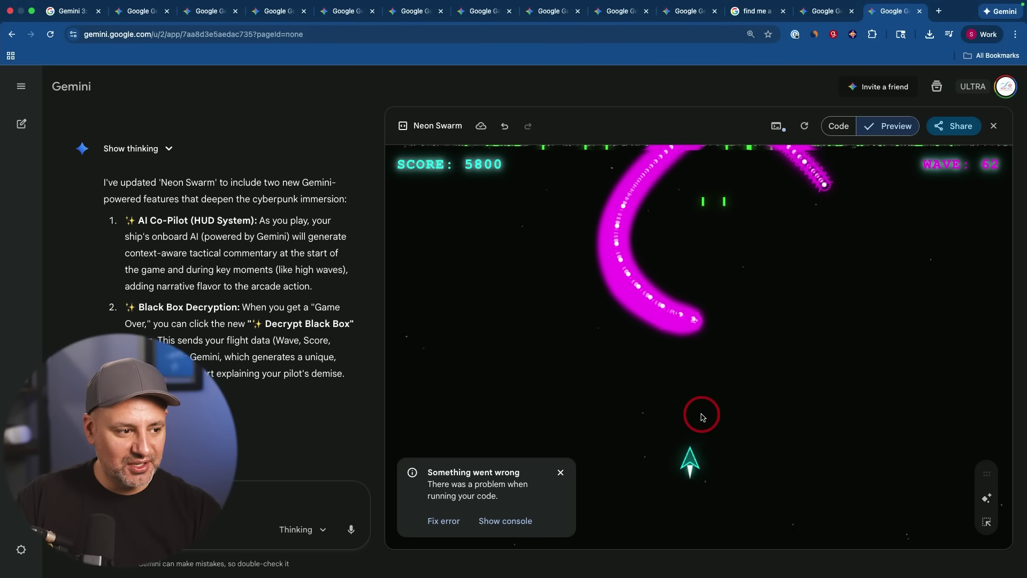
{"action": "key", "text": "Right"}
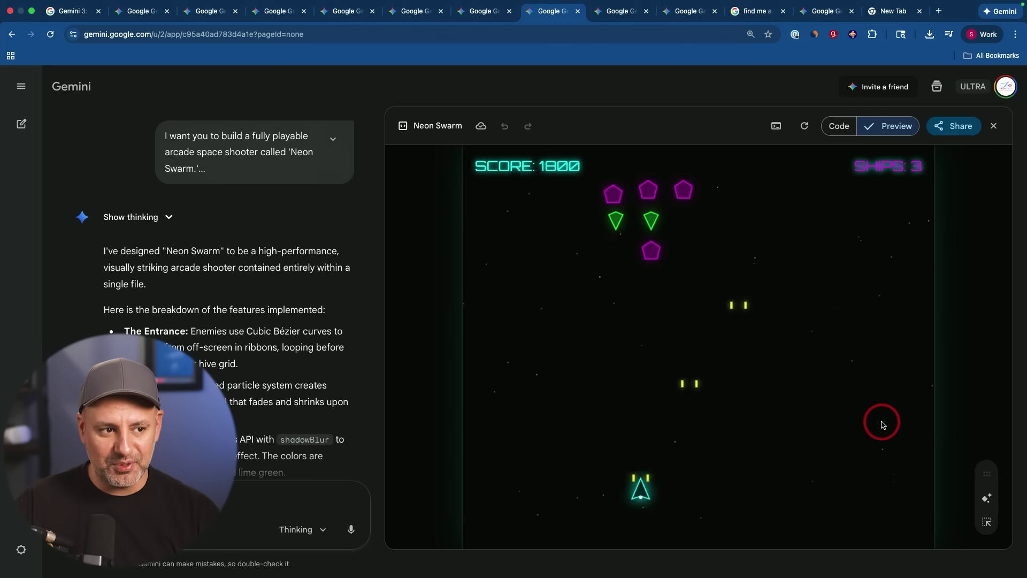
- Play the original Neon Swarm build, dodging and firing at the enemy waves
{"action": "key", "text": "Left"}
{"action": "key", "text": "Right"}
{"action": "key", "text": "Left"}
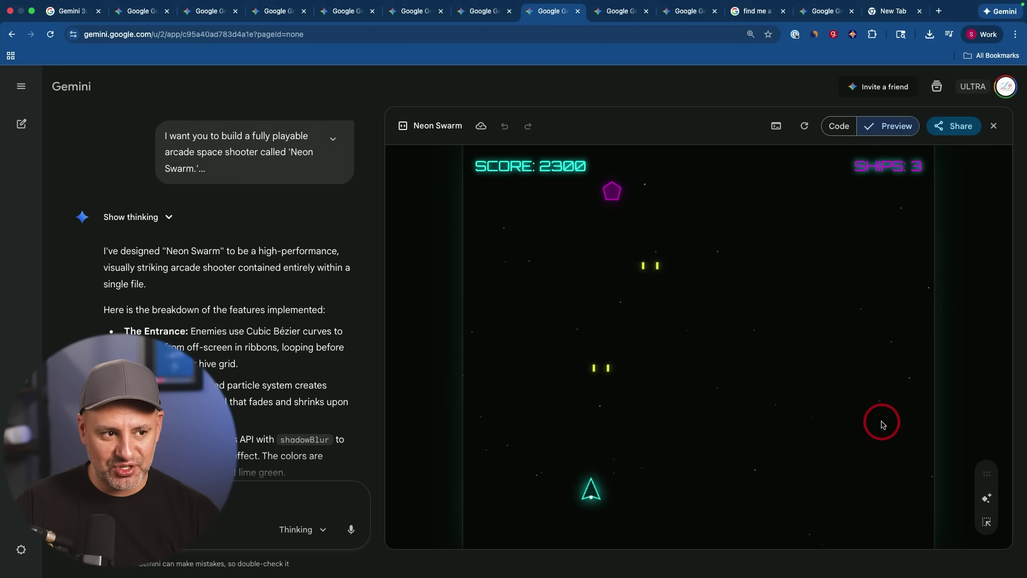
{"action": "key", "text": "Right"}
{"action": "key", "text": "Right"}
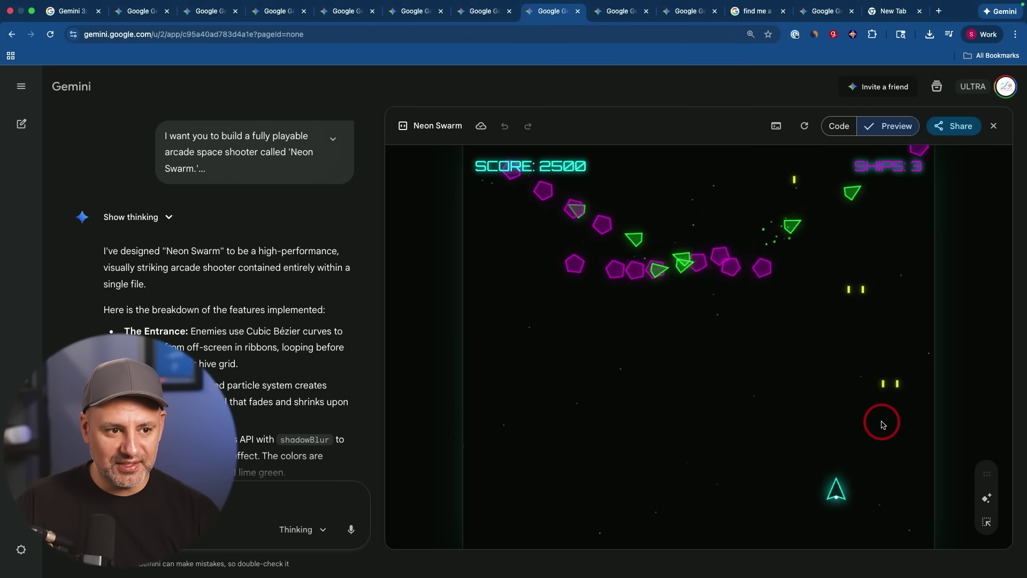
{"action": "key", "text": "Left"}
{"action": "key", "text": "Right"}
{"action": "key", "text": "Up"}
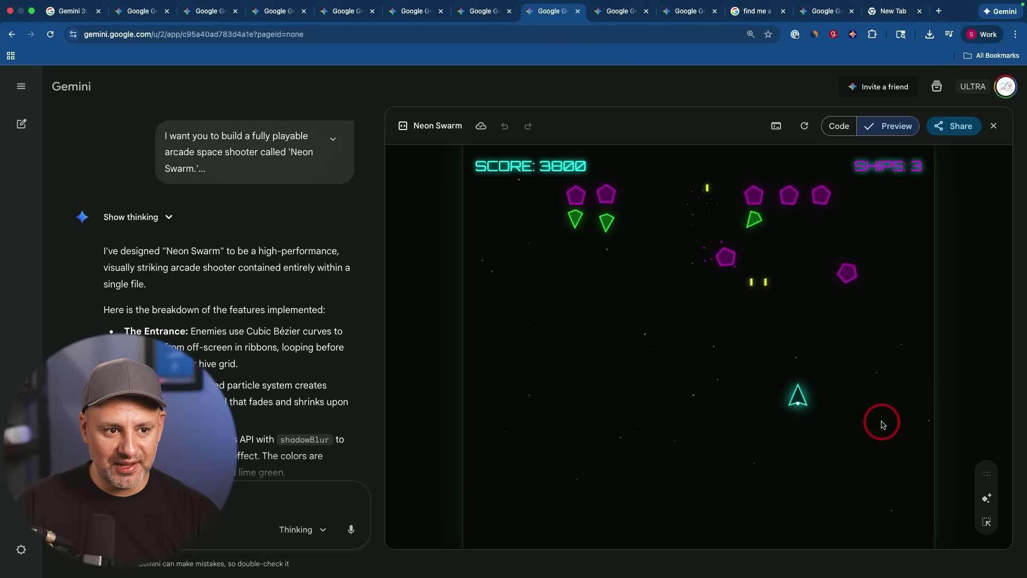
{"action": "key", "text": "Left"}
{"action": "key", "text": "Up"}
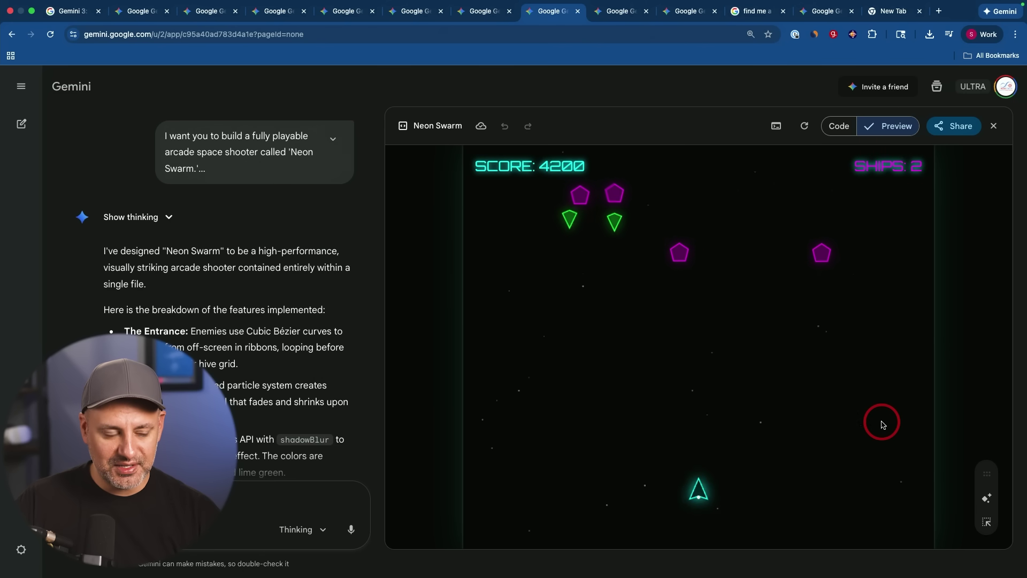
{"action": "key", "text": "Up"}
{"action": "key", "text": "Left"}
{"action": "key", "text": "space"}
{"action": "key", "text": "Down"}
{"action": "key", "text": "Right"}
{"action": "key", "text": "Up"}
{"action": "key", "text": "Left"}
{"action": "key", "text": "Right"}
{"action": "key", "text": "Left"}
- Keep playing the original build until the score reaches 7900 points
{"action": "key", "text": "Right"}
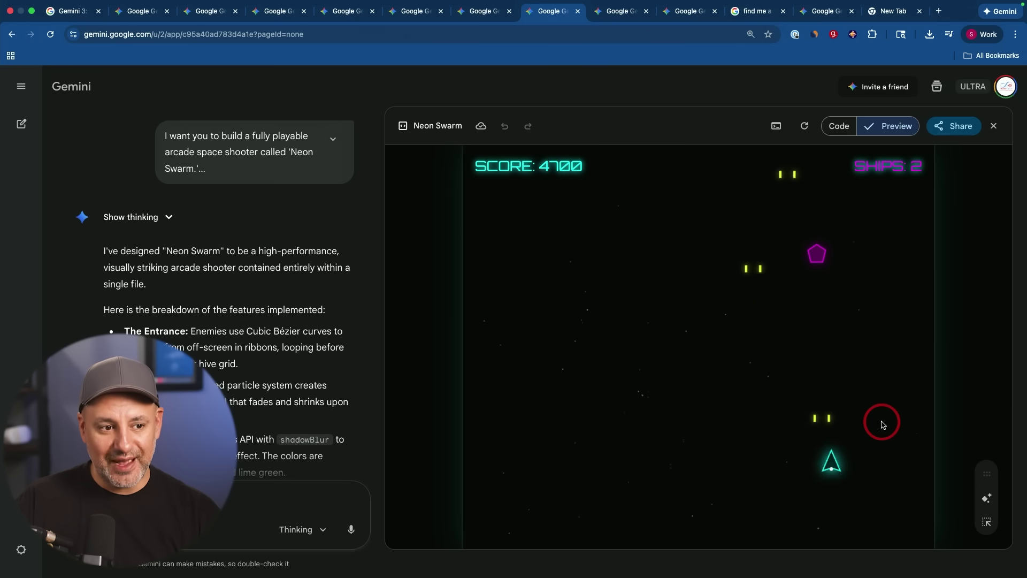
{"action": "key", "text": "Left"}
{"action": "key", "text": "Down"}
{"action": "key", "text": "Left"}
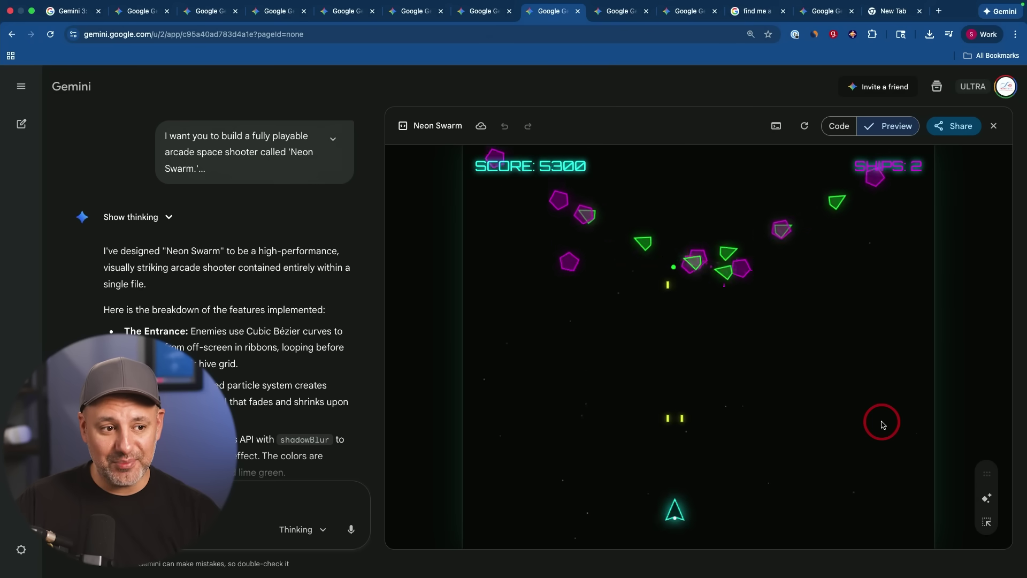
{"action": "key", "text": "Right"}
{"action": "key", "text": "Left"}
{"action": "key", "text": "Left"}
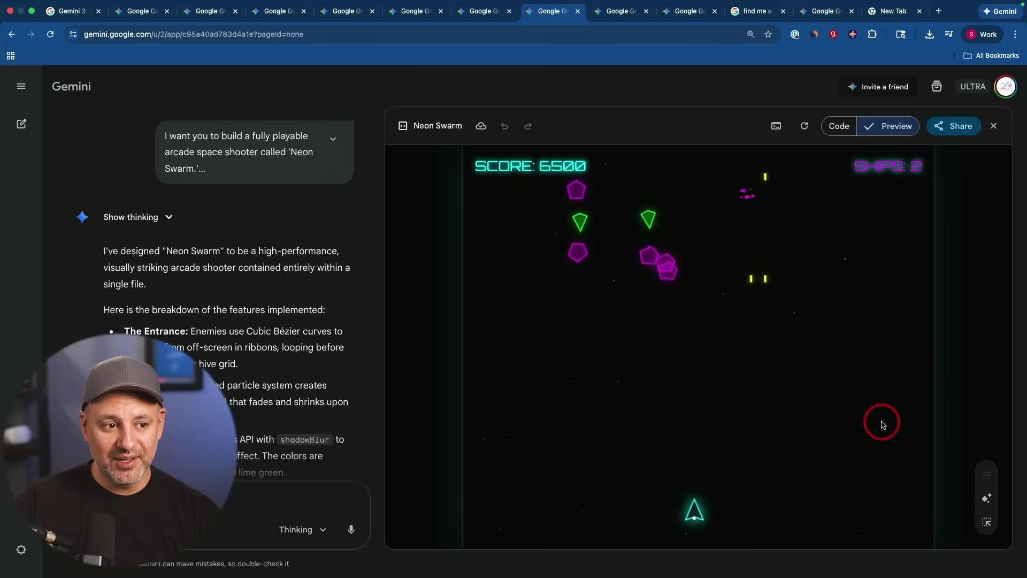
{"action": "key", "text": "Up"}
{"action": "key", "text": "Up"}
{"action": "key", "text": "Left"}
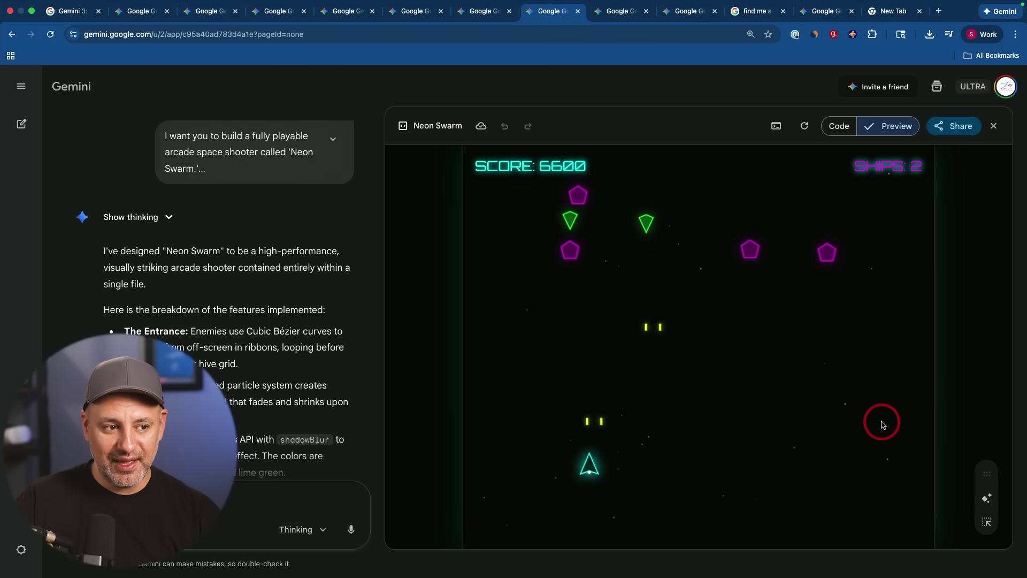
{"action": "key", "text": "Down"}
{"action": "key", "text": "Up"}
{"action": "key", "text": "Right"}
{"action": "key", "text": "Right"}
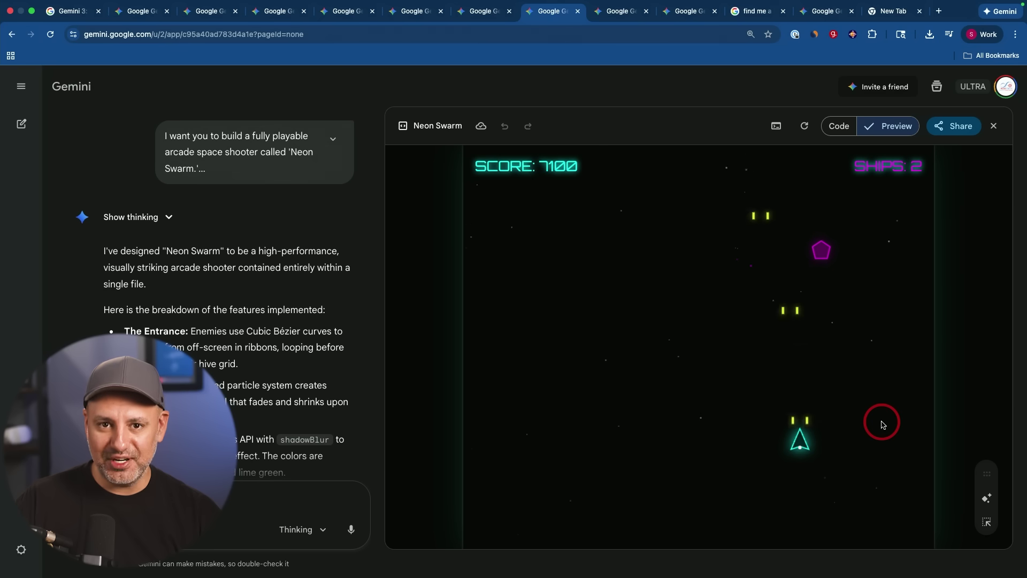
{"action": "key", "text": "Left"}
{"action": "key", "text": "Right"}
{"action": "key", "text": "Left"}
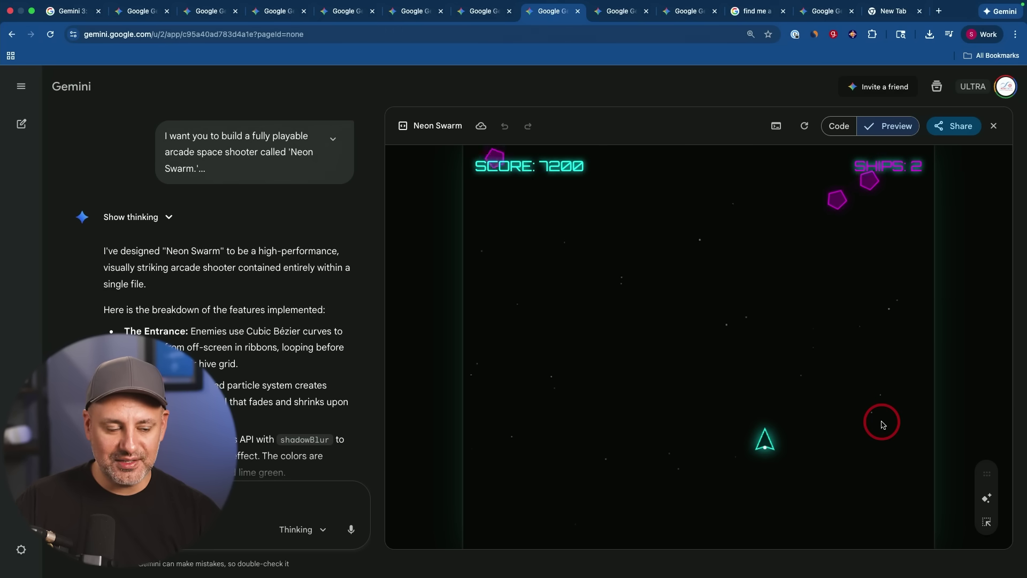
{"action": "key", "text": "Down"}
{"action": "key", "text": "Right"}
{"action": "key", "text": "Left"}
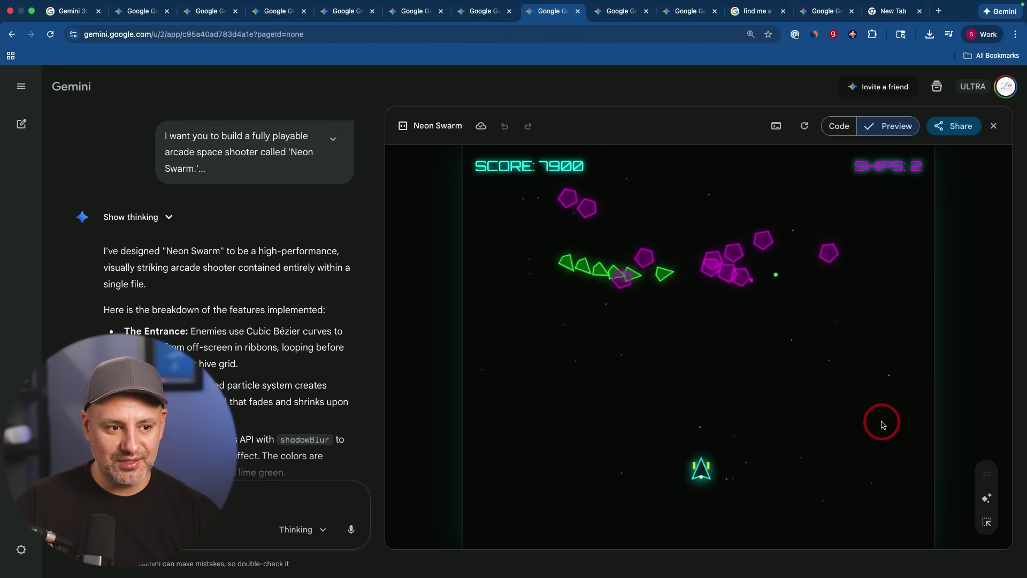
{"action": "key", "text": "Right"}
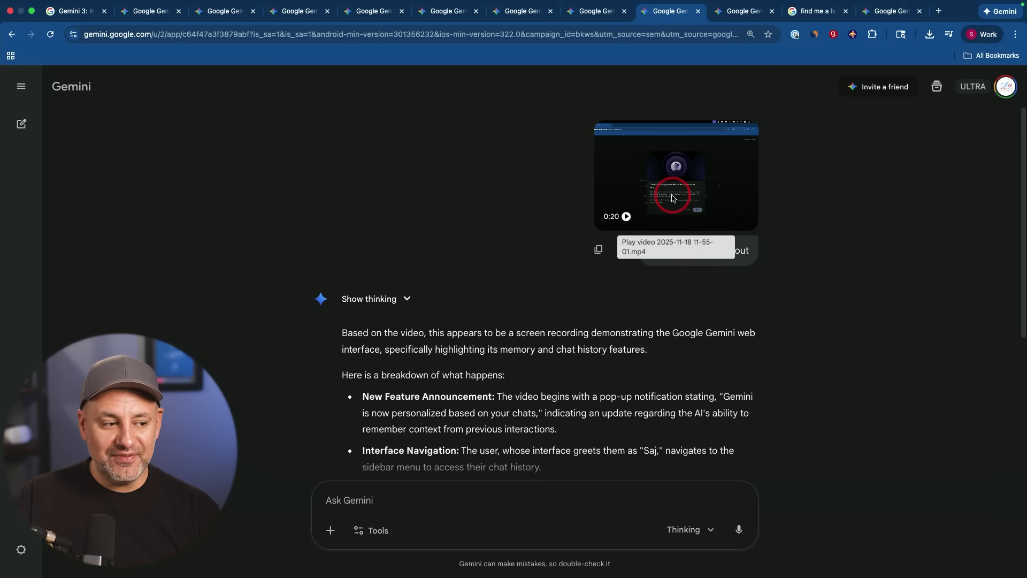
- Play back the uploaded 0:20 video in the chat's video player
{"action": "left_click", "coordinate": [330, 530]}
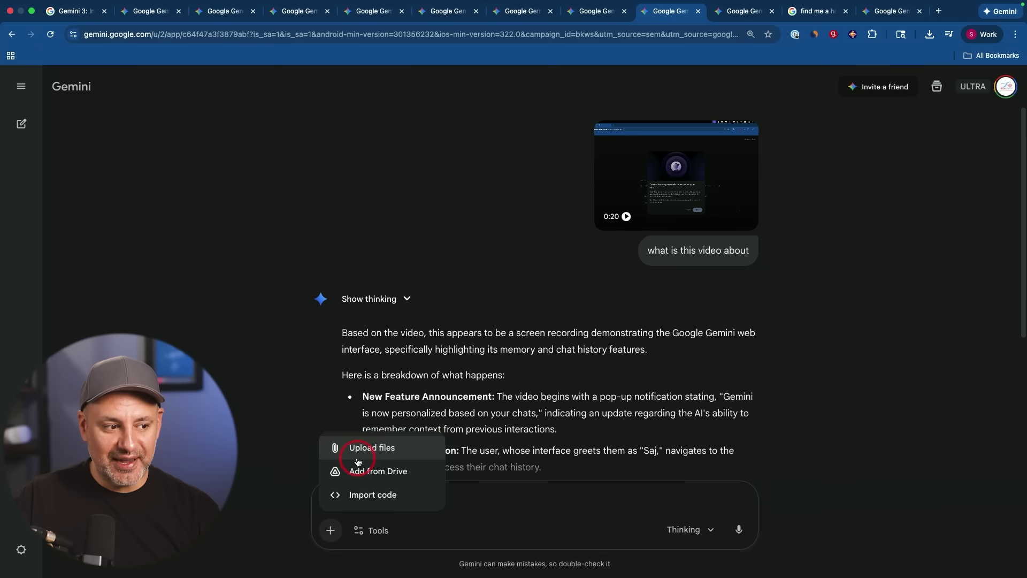
{"action": "left_click", "coordinate": [728, 292]}
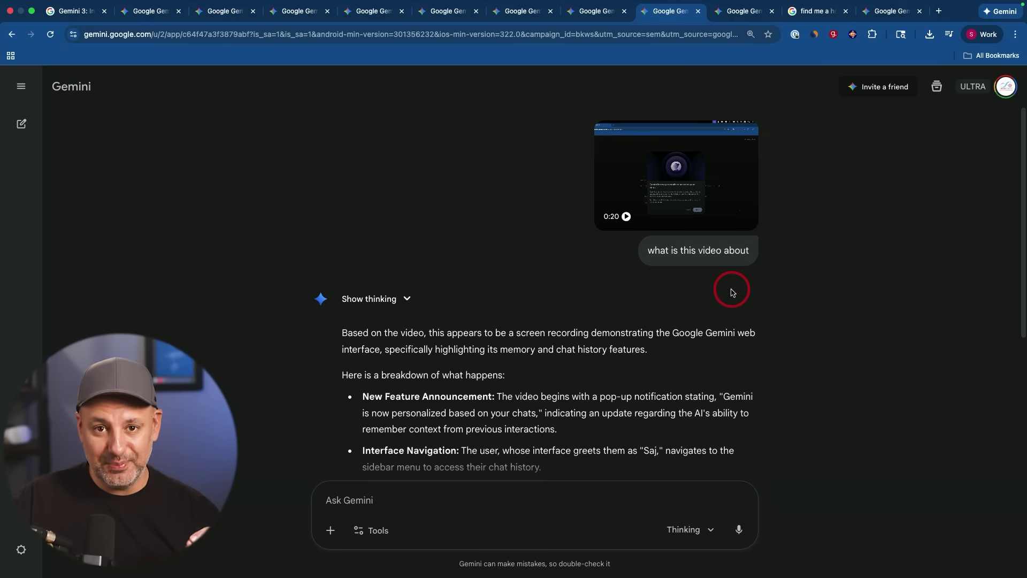
{"action": "left_click", "coordinate": [684, 224]}
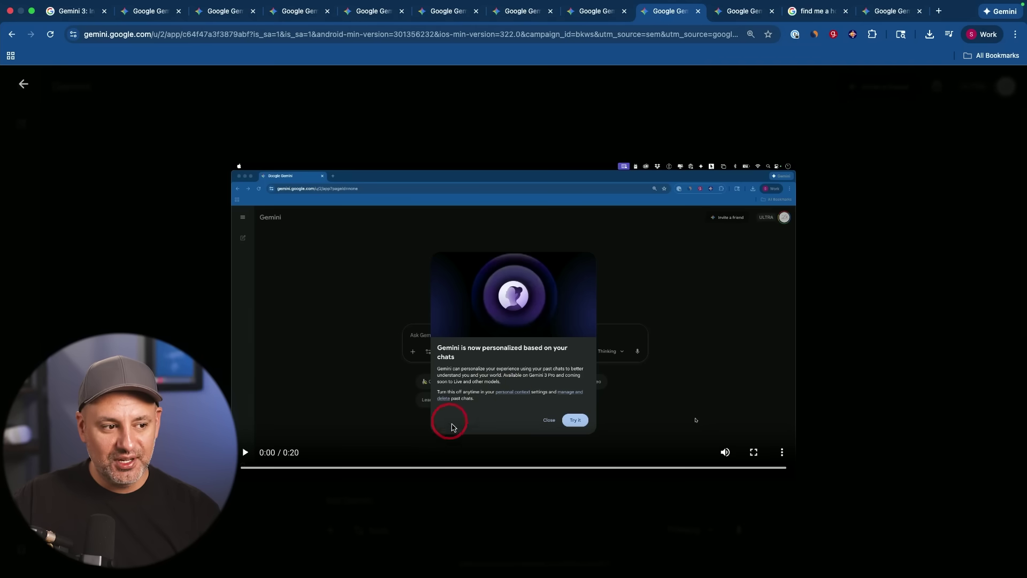
{"action": "left_click", "coordinate": [246, 453]}
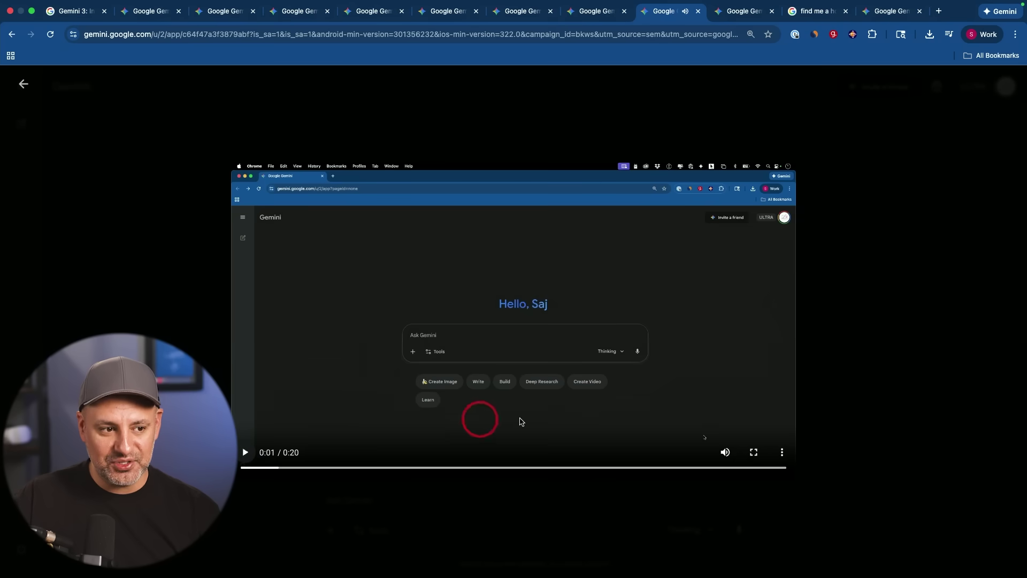
{"action": "left_click", "coordinate": [930, 244]}
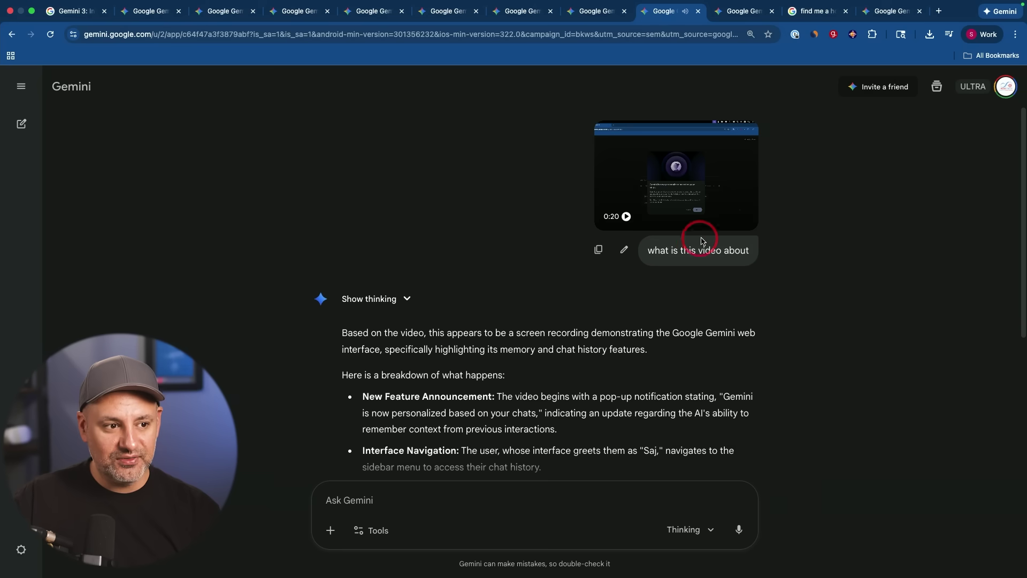
- Read Gemini's explanation of the video, then move to the pickleball analysis chat tab
{"action": "scroll", "coordinate": [641, 206], "scroll_direction": "down", "scroll_amount": 3}
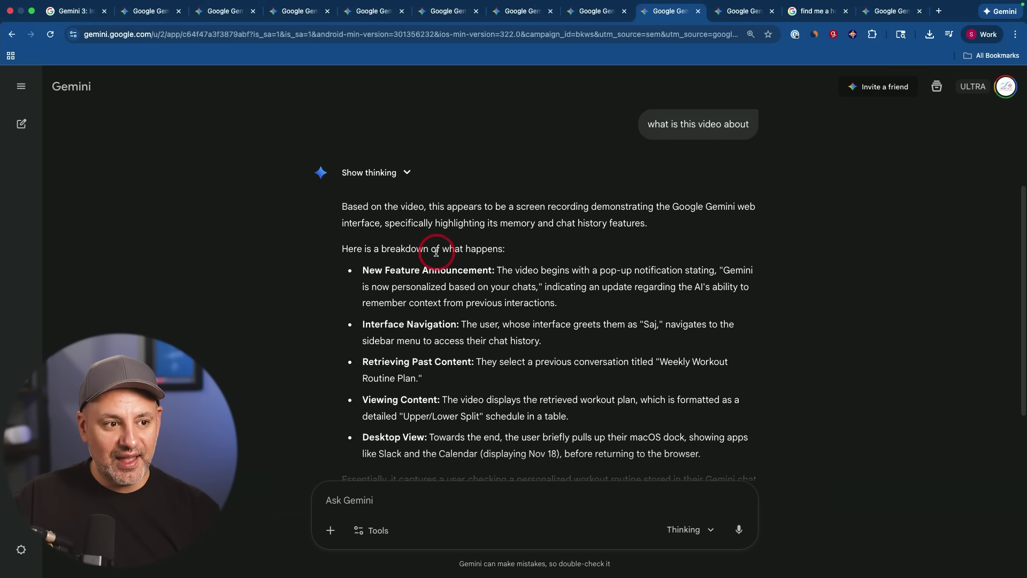
{"action": "scroll", "coordinate": [536, 232], "scroll_direction": "down", "scroll_amount": 1}
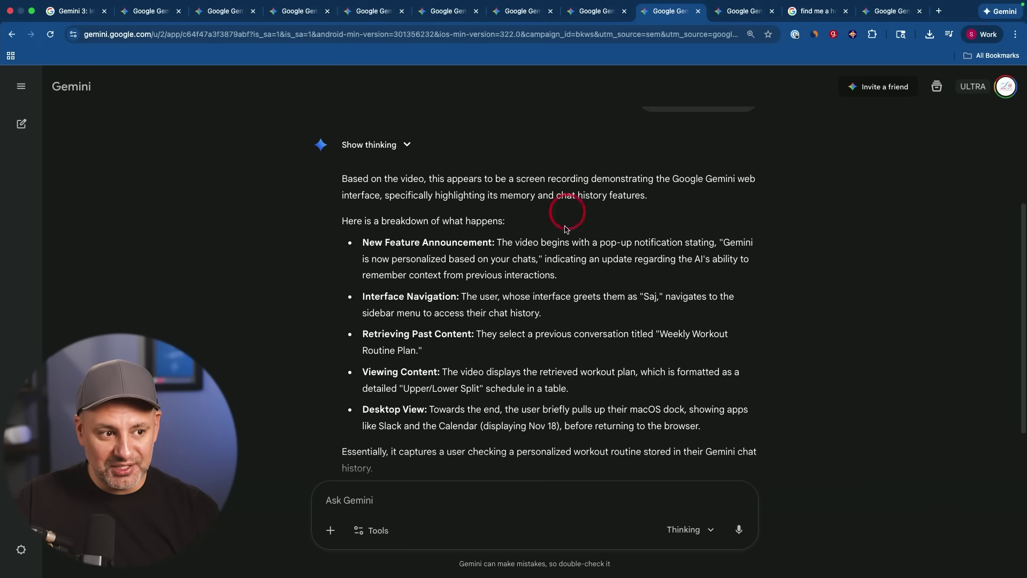
{"action": "scroll", "coordinate": [559, 235], "scroll_direction": "down", "scroll_amount": 1}
{"action": "scroll", "coordinate": [481, 238], "scroll_direction": "down", "scroll_amount": 1}
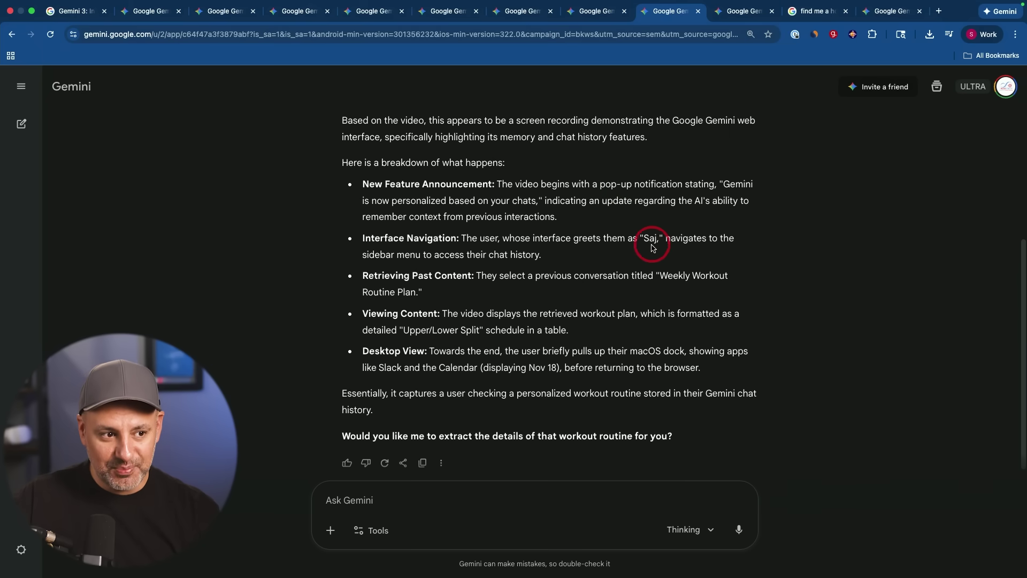
{"action": "scroll", "coordinate": [658, 238], "scroll_direction": "down", "scroll_amount": 1}
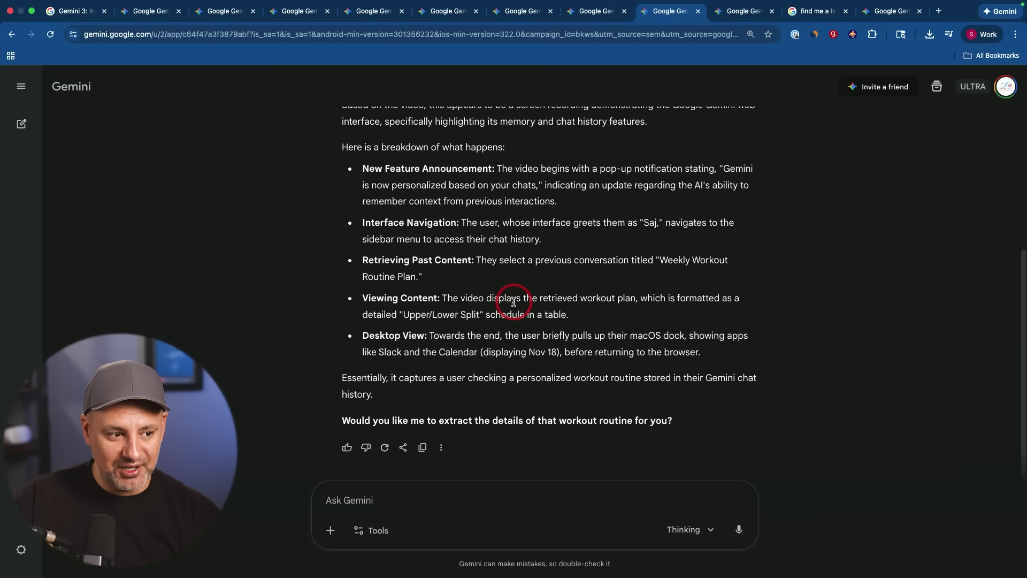
{"action": "key", "text": "ctrl+Tab"}
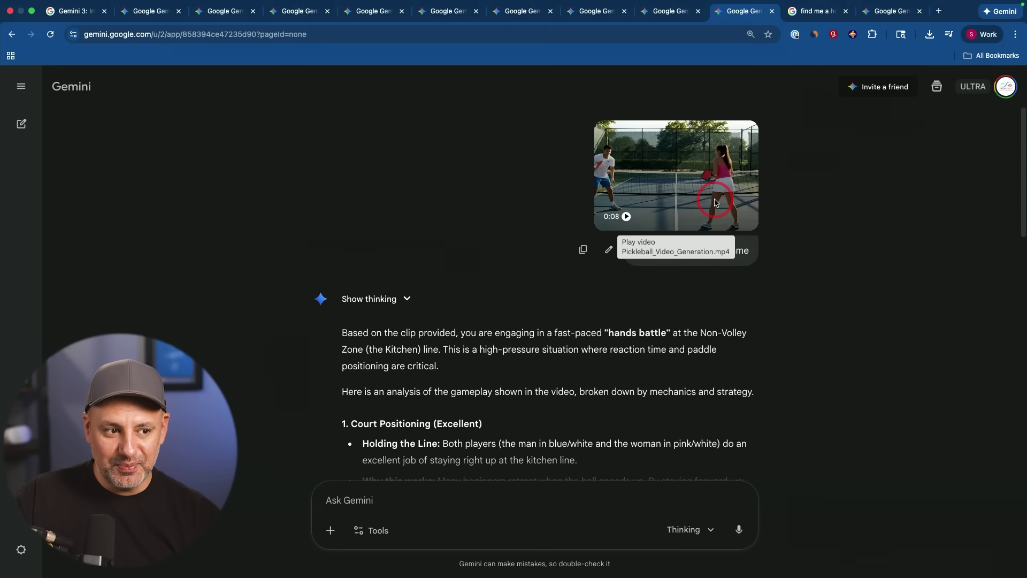
{"action": "scroll", "coordinate": [770, 307], "scroll_direction": "down", "scroll_amount": 1}
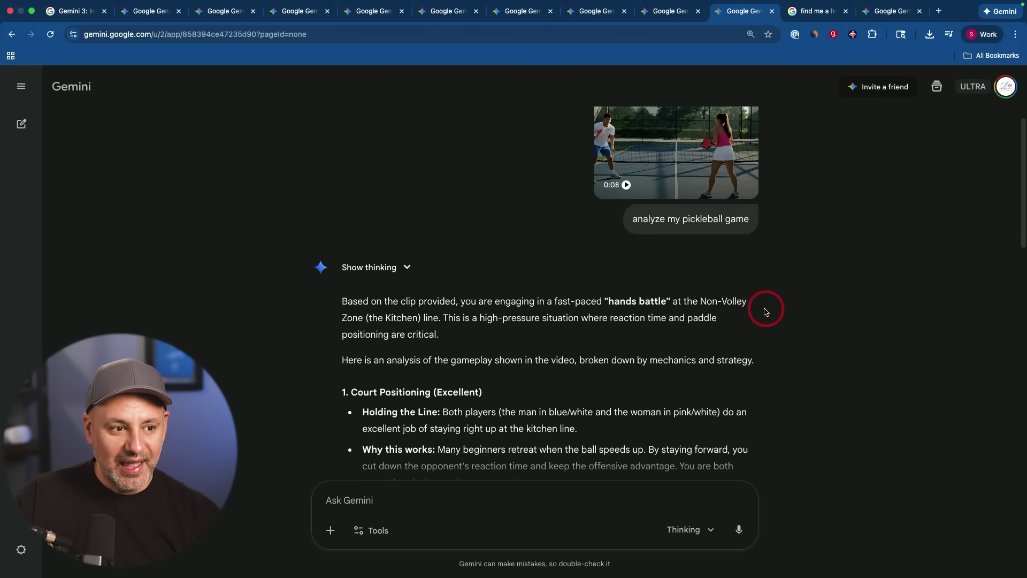
{"action": "scroll", "coordinate": [645, 265], "scroll_direction": "down", "scroll_amount": 5}
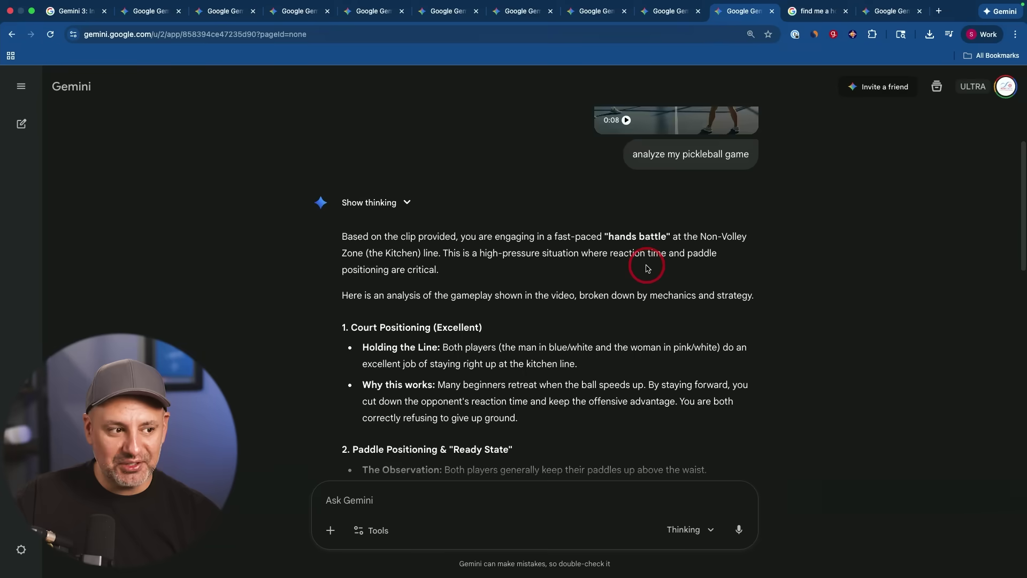
{"action": "scroll", "coordinate": [509, 230], "scroll_direction": "down", "scroll_amount": 6}
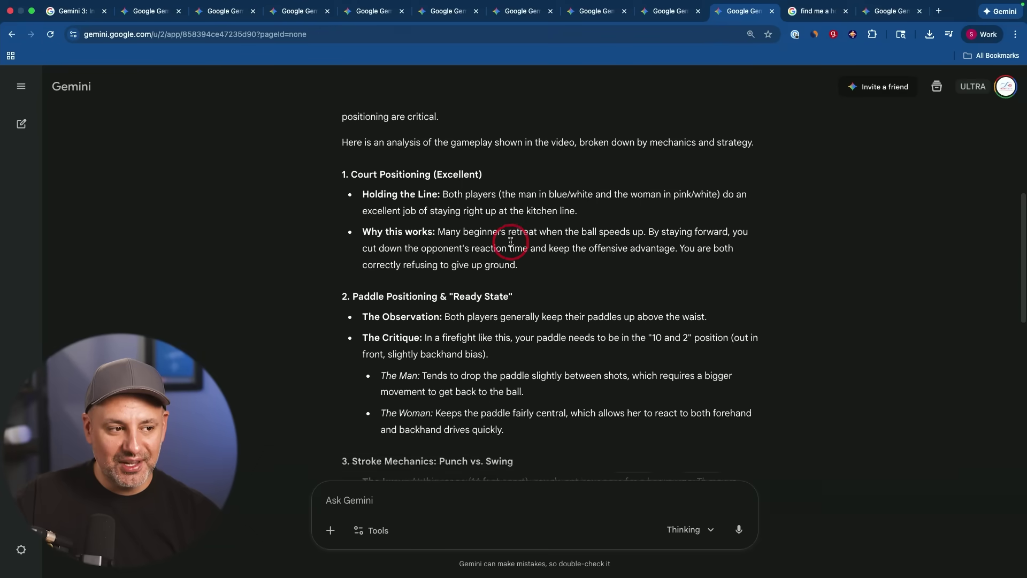
{"action": "scroll", "coordinate": [511, 245], "scroll_direction": "down", "scroll_amount": 7}
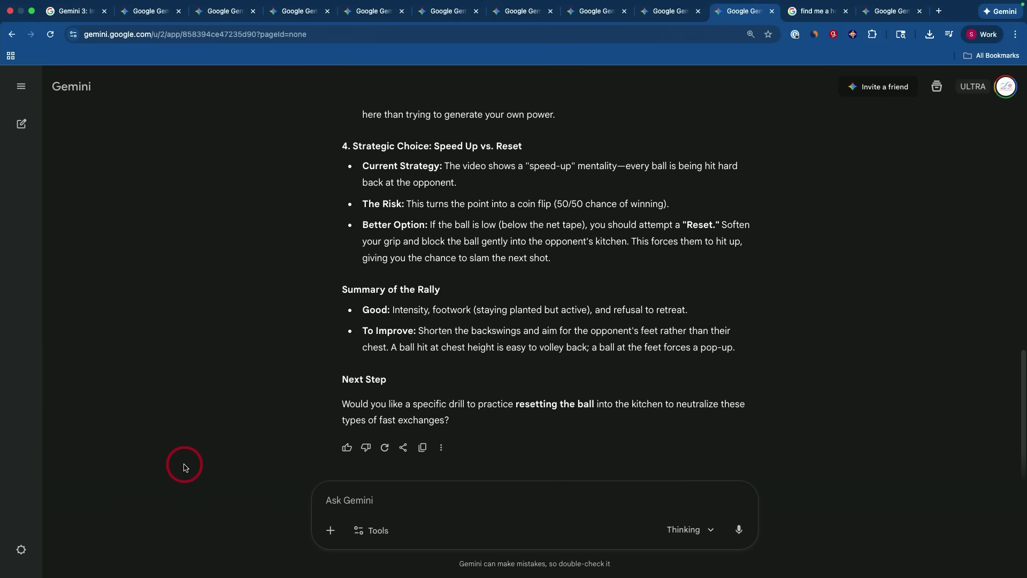
- Open the Personal context settings and start adding something for Gemini to remember
{"action": "left_click", "coordinate": [21, 550]}
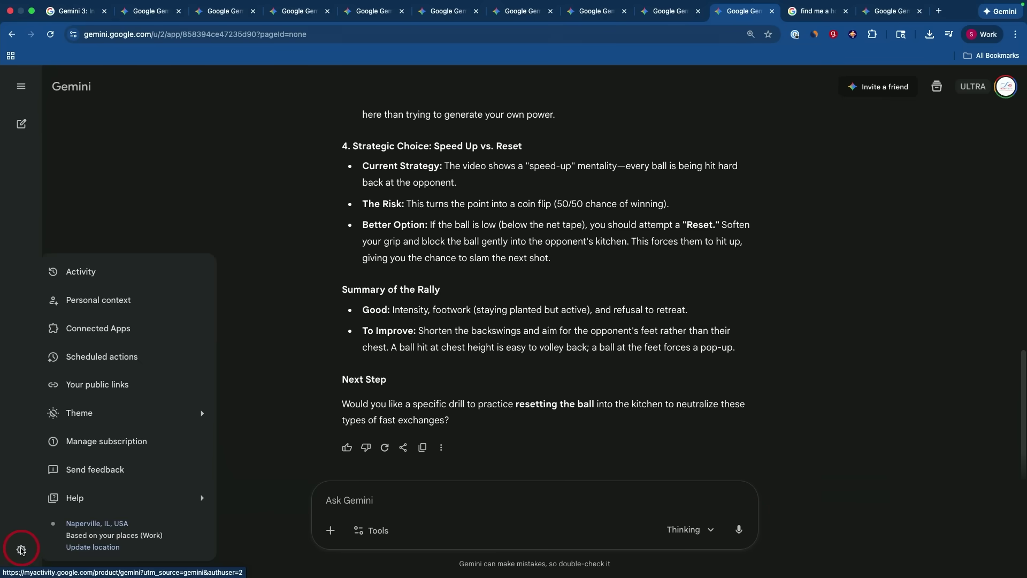
{"action": "left_click", "coordinate": [107, 304]}
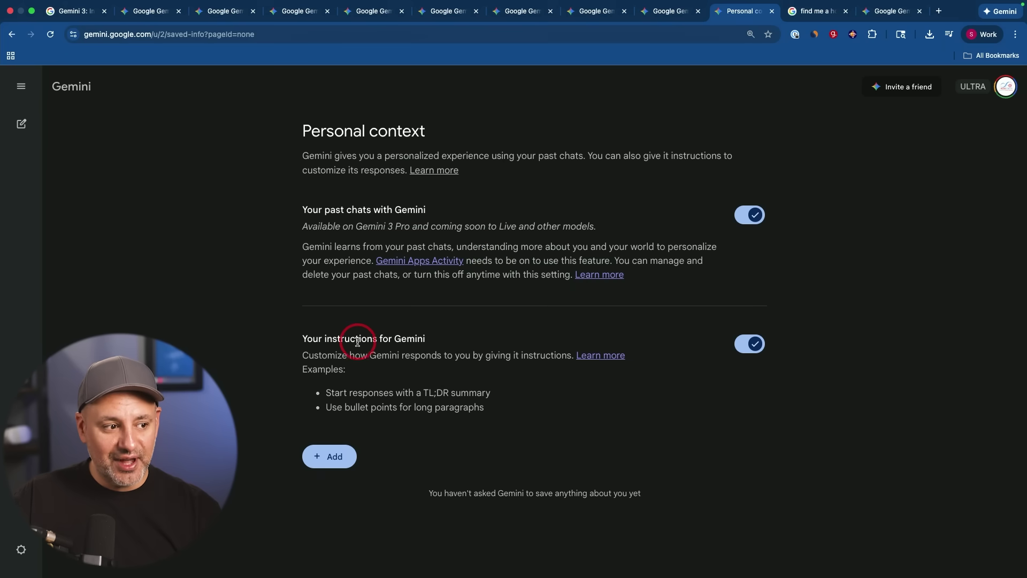
{"action": "left_click", "coordinate": [335, 455]}
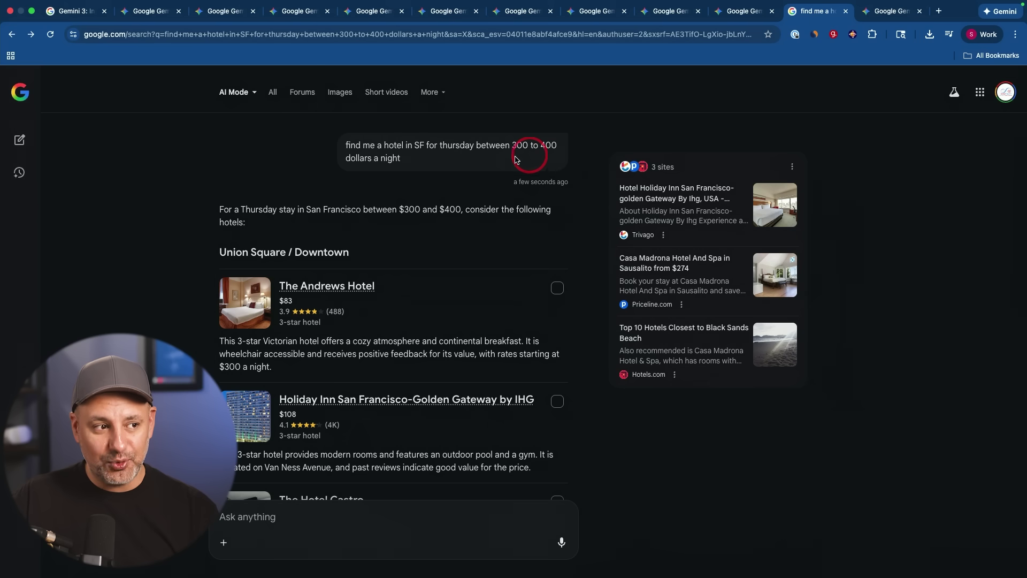
{"action": "left_click", "coordinate": [273, 92]}
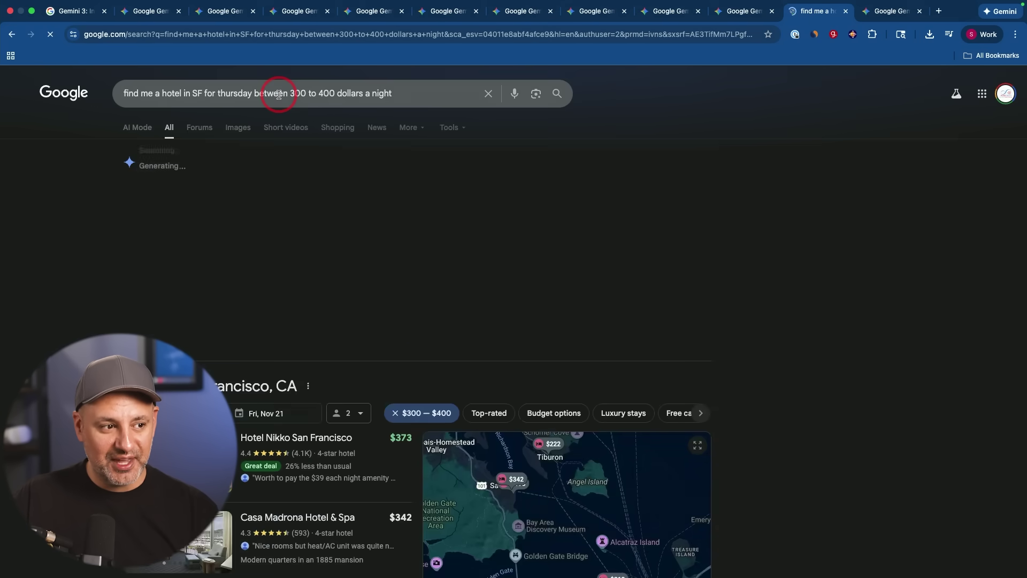
{"action": "scroll", "coordinate": [775, 296], "scroll_direction": "down", "scroll_amount": 3}
{"action": "scroll", "coordinate": [775, 296], "scroll_direction": "down", "scroll_amount": 1}
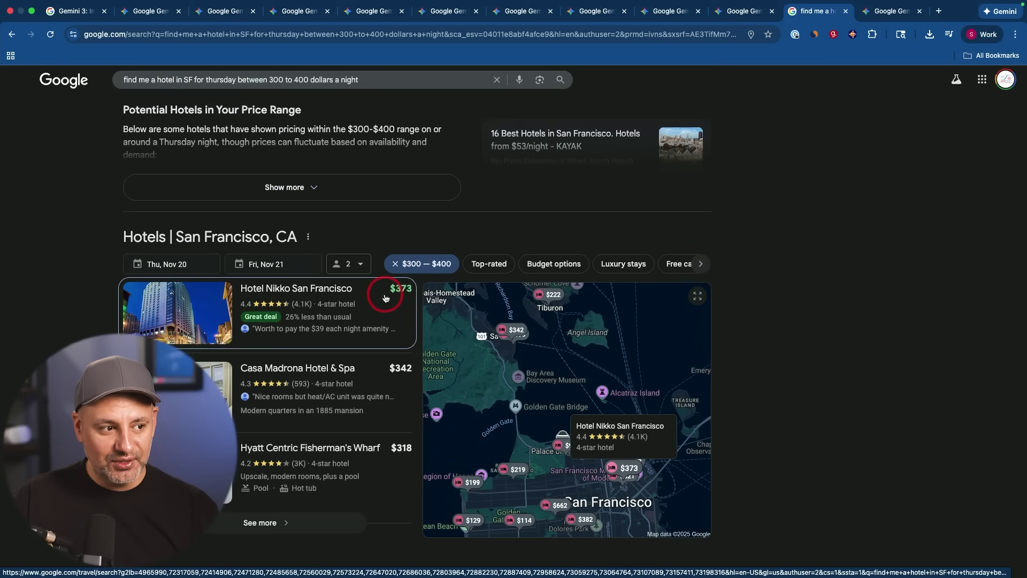
{"action": "scroll", "coordinate": [369, 385], "scroll_direction": "down", "scroll_amount": 2}
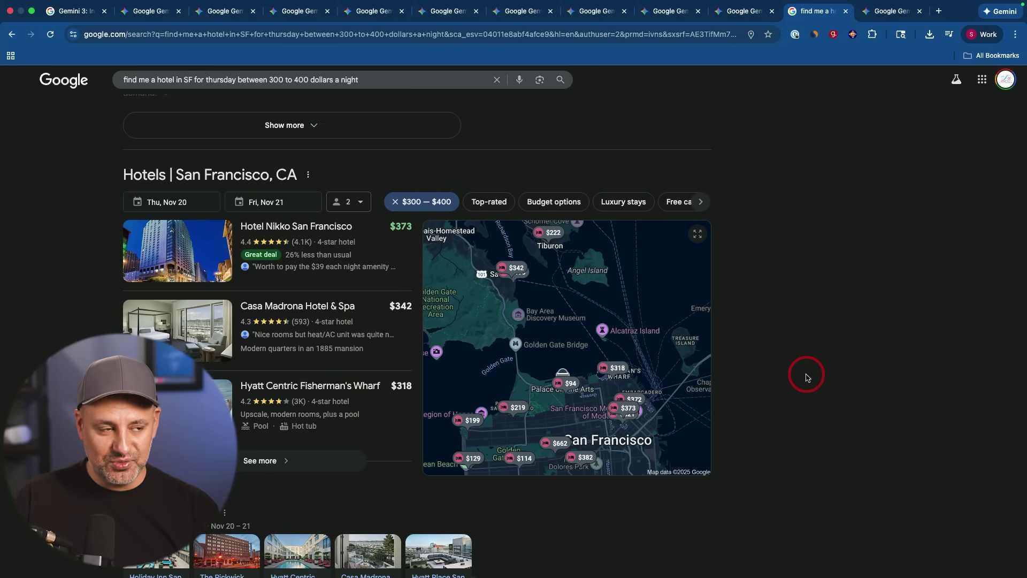
{"action": "scroll", "coordinate": [806, 377], "scroll_direction": "up", "scroll_amount": 5}
{"action": "left_click", "coordinate": [146, 135]}
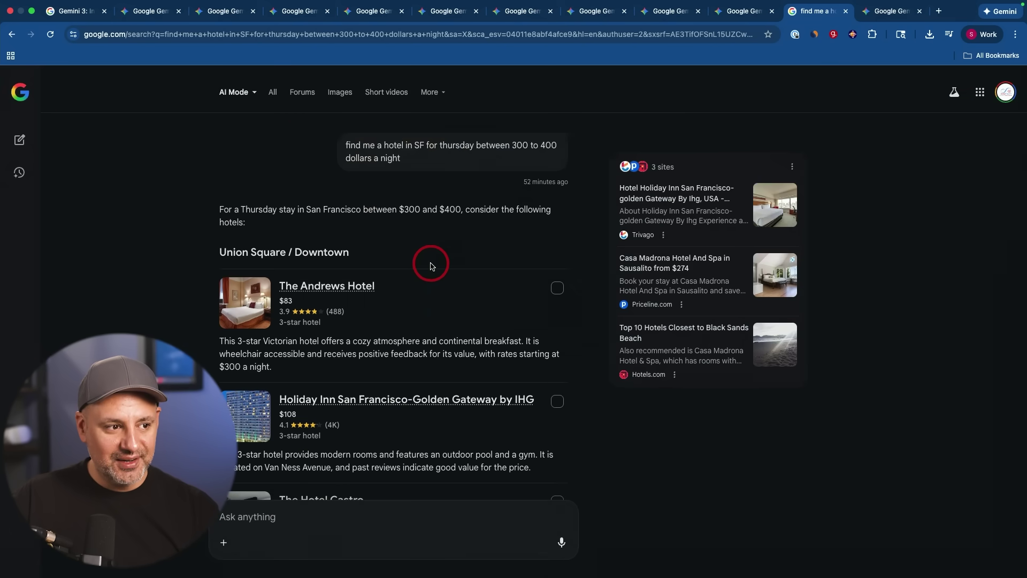
- Review the San Francisco $300–$400 hotel picks, then switch to the Futurepedia courses tab
{"action": "scroll", "coordinate": [430, 265], "scroll_direction": "down", "scroll_amount": 1}
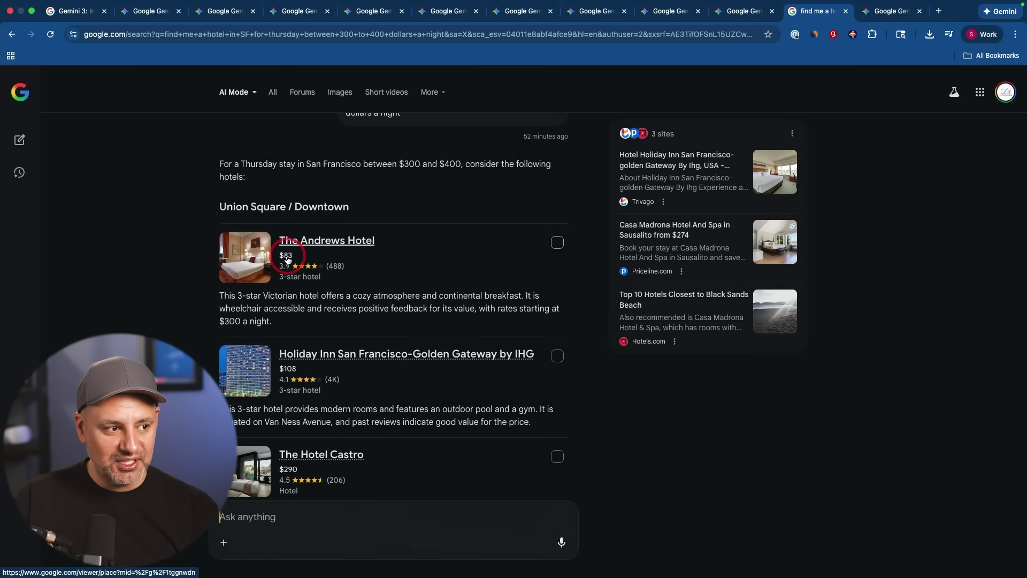
{"action": "scroll", "coordinate": [299, 260], "scroll_direction": "down", "scroll_amount": 1}
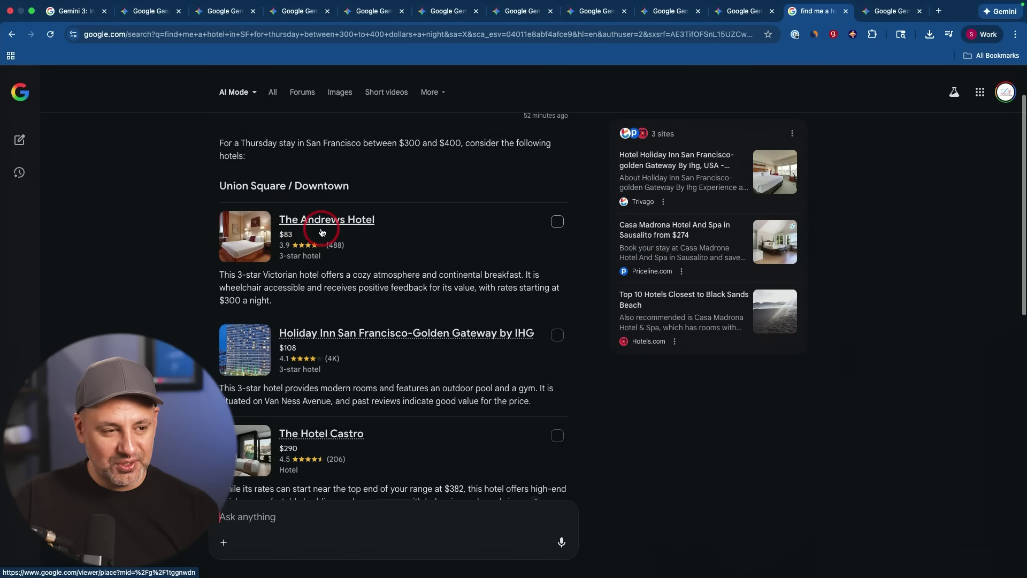
{"action": "scroll", "coordinate": [321, 230], "scroll_direction": "down", "scroll_amount": 5}
{"action": "scroll", "coordinate": [619, 412], "scroll_direction": "up", "scroll_amount": 8}
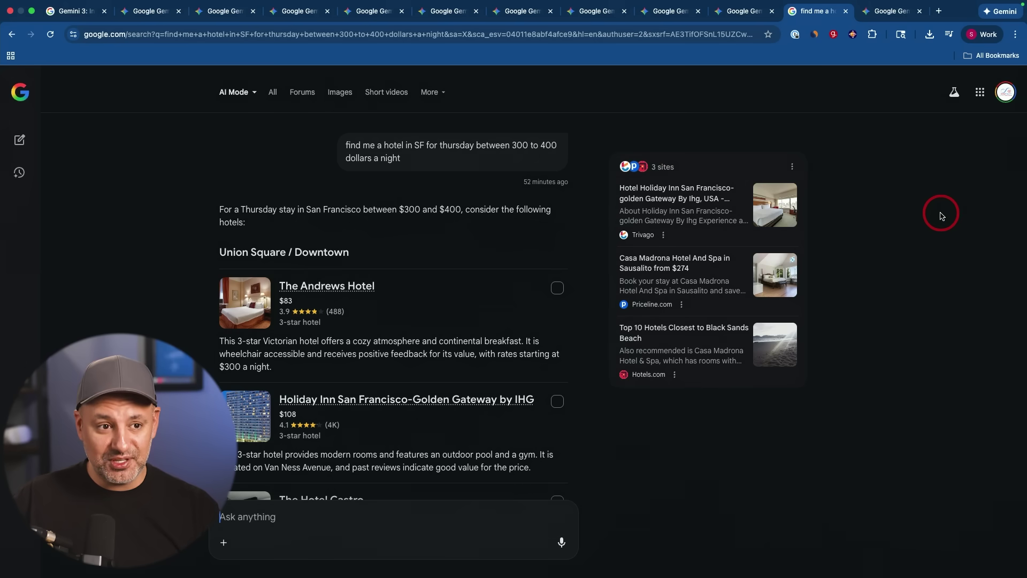
{"action": "key", "text": "ctrl+Tab"}
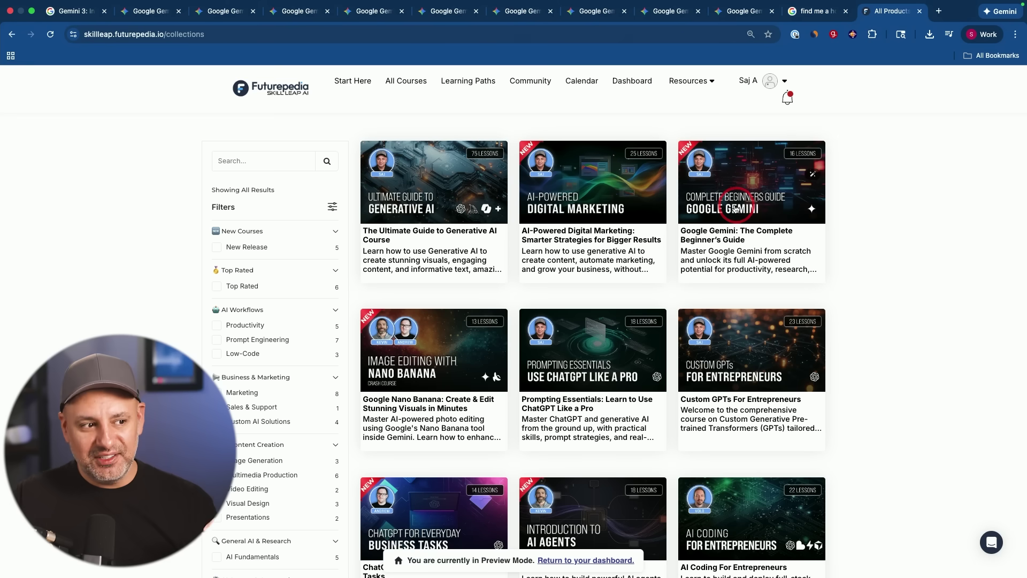
{"action": "left_click", "coordinate": [730, 184]}
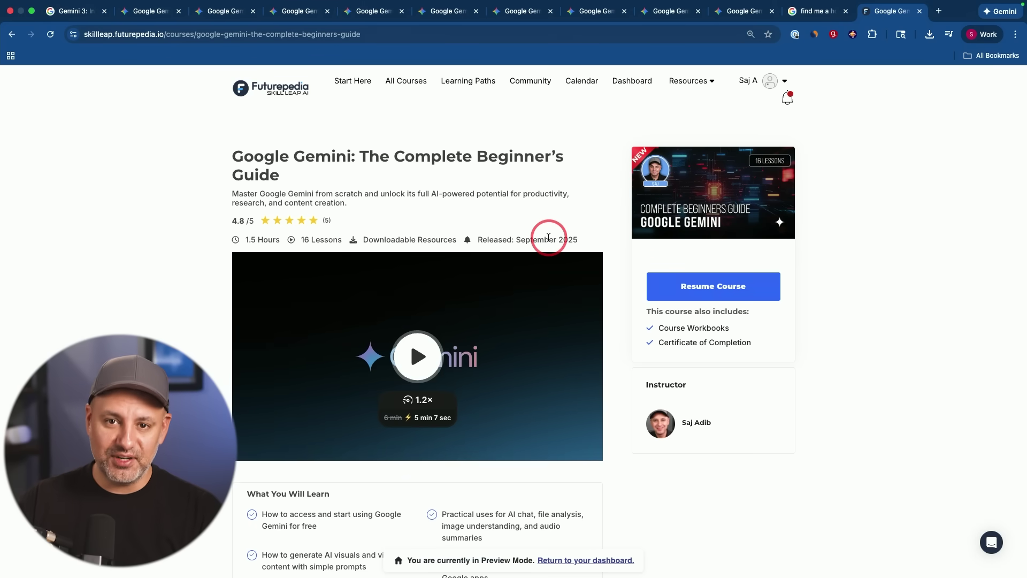
{"action": "scroll", "coordinate": [548, 238], "scroll_direction": "up", "scroll_amount": 1}
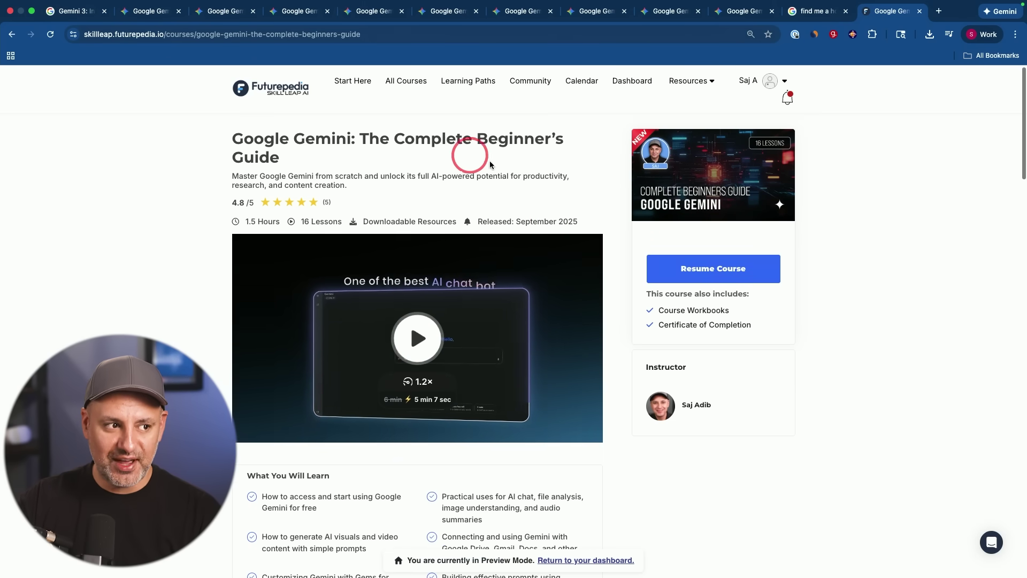
{"action": "scroll", "coordinate": [507, 174], "scroll_direction": "down", "scroll_amount": 1}
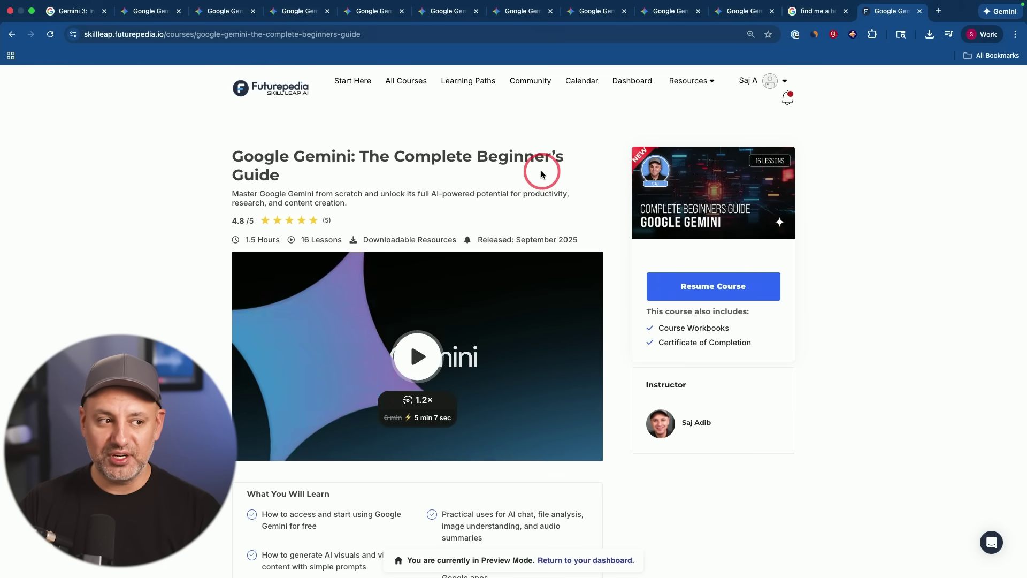
{"action": "scroll", "coordinate": [541, 173], "scroll_direction": "down", "scroll_amount": 15}
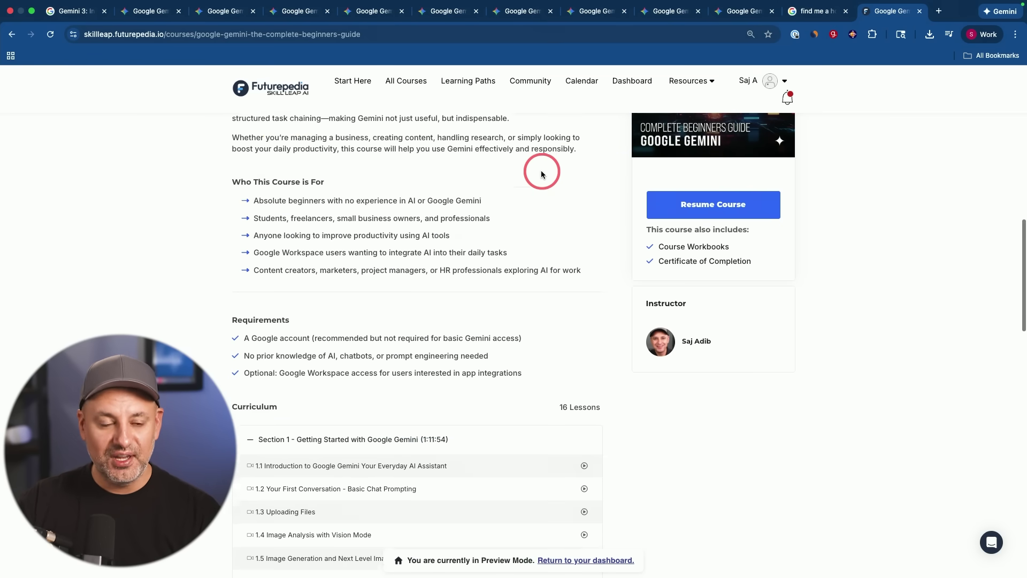
{"action": "key", "text": "super+bracketleft"}
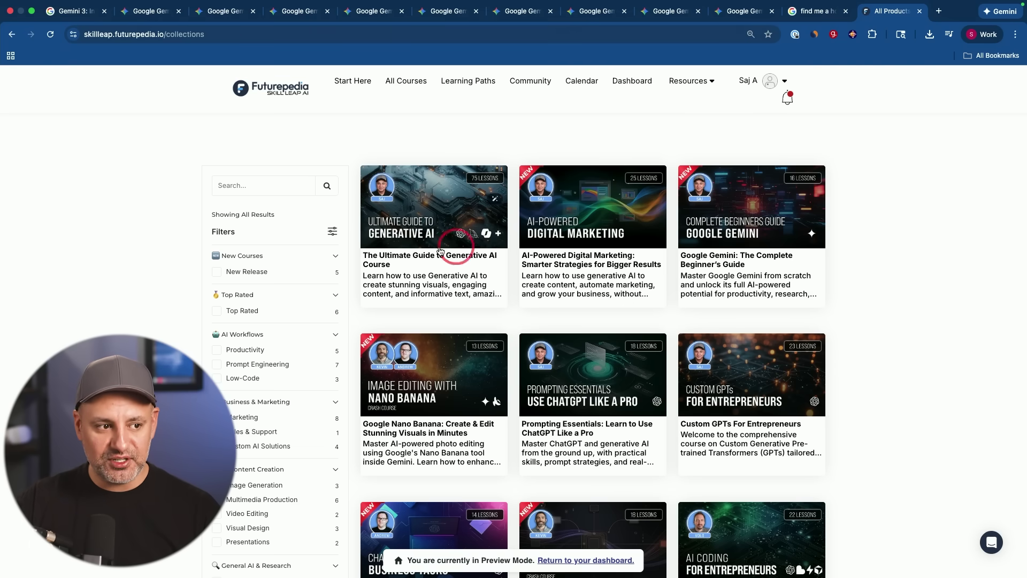
{"action": "scroll", "coordinate": [502, 262], "scroll_direction": "down", "scroll_amount": 3}
{"action": "scroll", "coordinate": [865, 257], "scroll_direction": "up", "scroll_amount": 2}
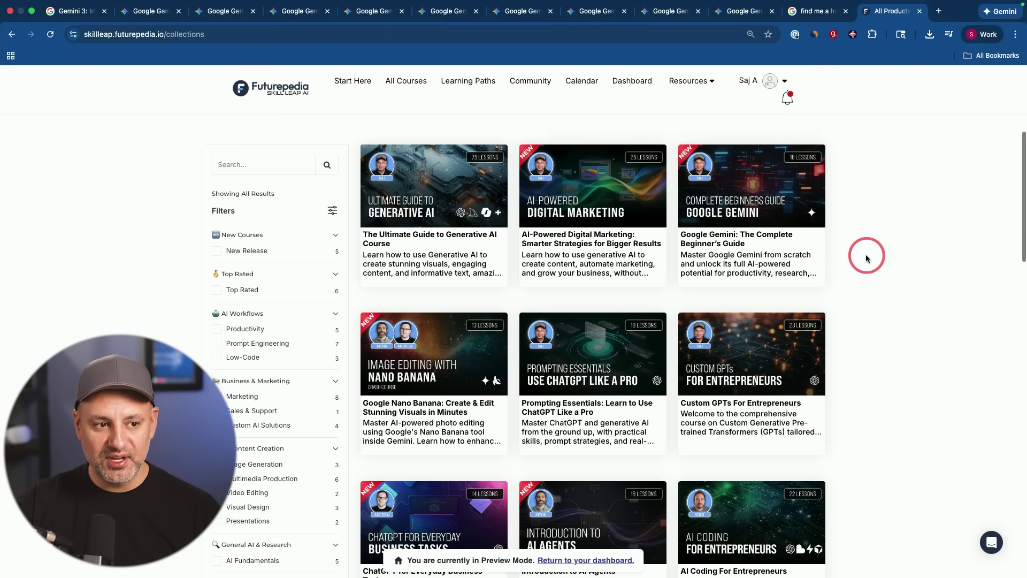
- Open Learning Paths and view the Foundations of Generative AI path, 1 of 5 courses done
{"action": "left_click", "coordinate": [463, 83]}
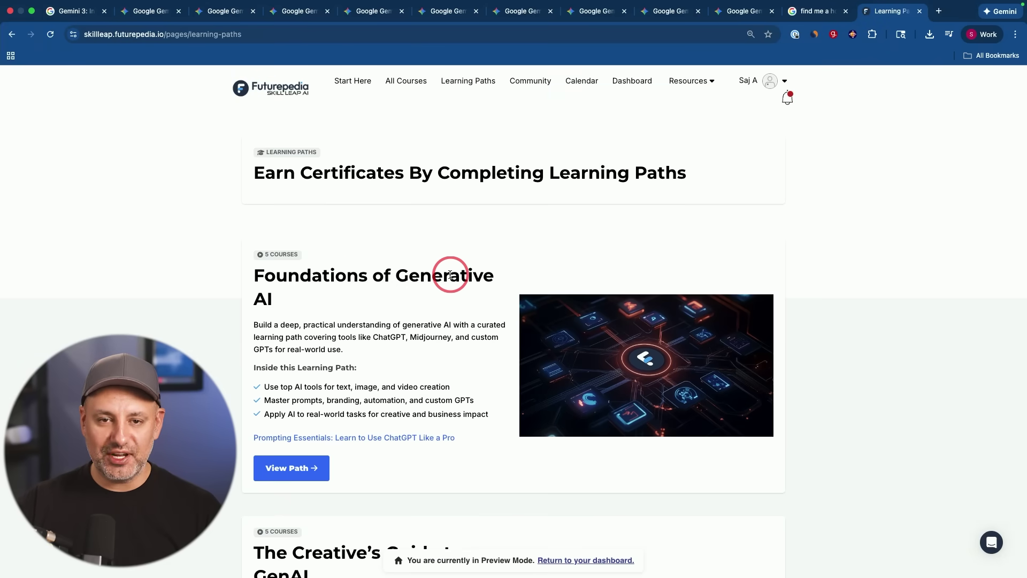
{"action": "left_click", "coordinate": [305, 469]}
{"action": "scroll", "coordinate": [951, 385], "scroll_direction": "down", "scroll_amount": 3}
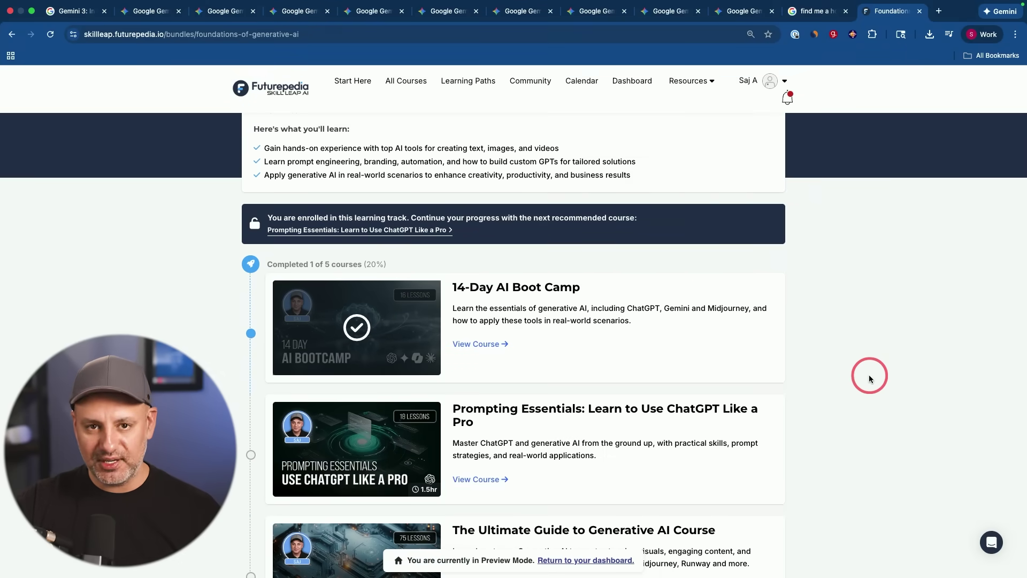
{"action": "scroll", "coordinate": [869, 379], "scroll_direction": "down", "scroll_amount": 2}
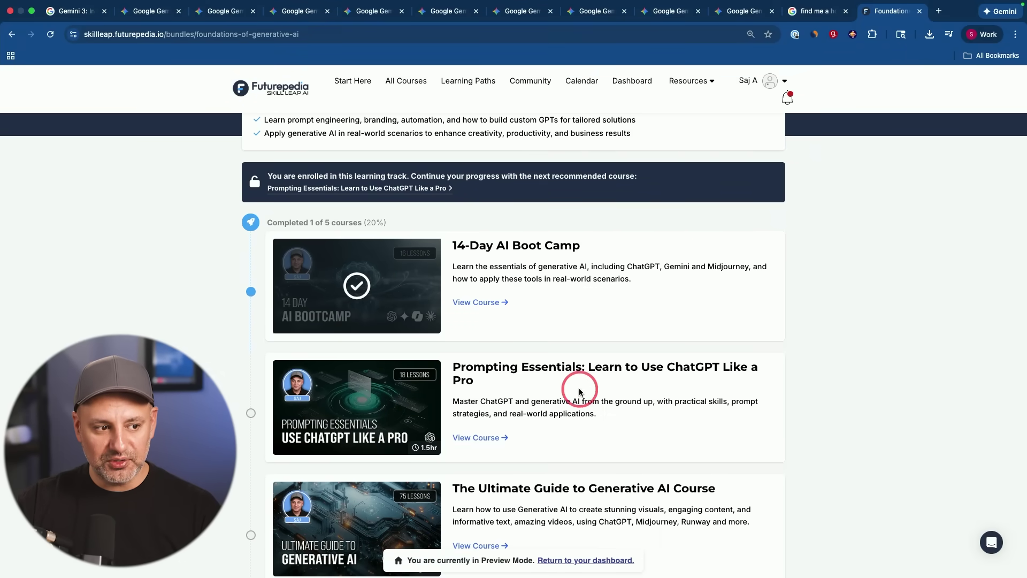
{"action": "scroll", "coordinate": [582, 393], "scroll_direction": "up", "scroll_amount": 4}
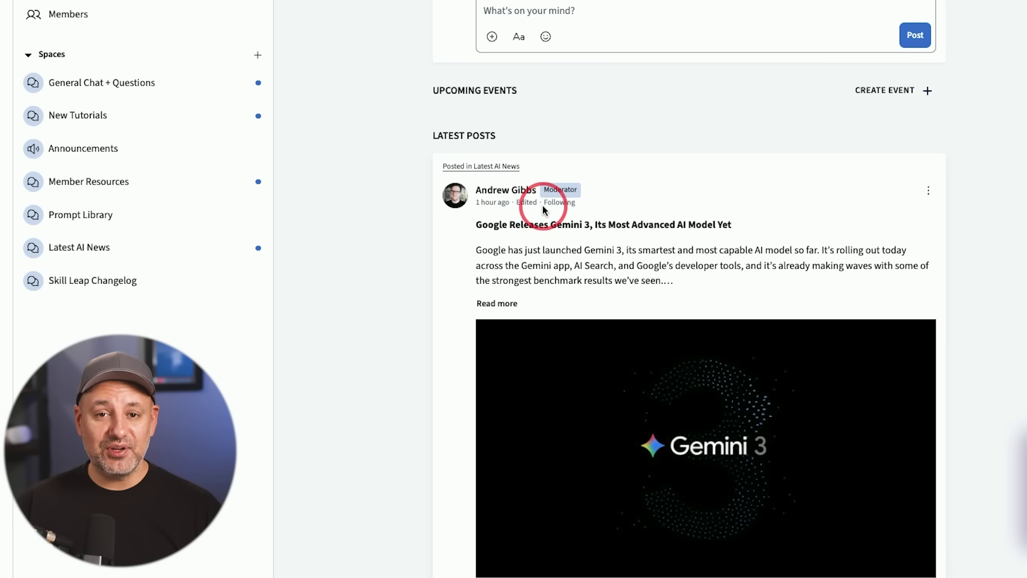